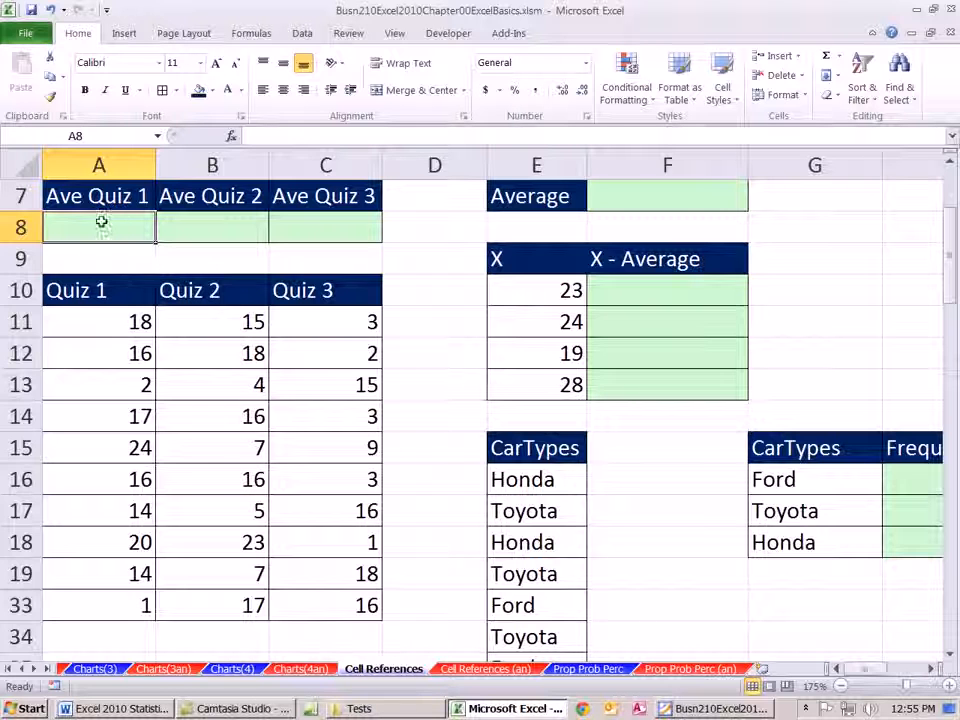
Step: Calculate the Quiz 1 average in cell A8 with the AVERAGE function over A11:A33
{"action": "left_click_drag", "start_coordinate": [111, 317], "coordinate": [124, 595]}
{"action": "left_click", "coordinate": [98, 605]}
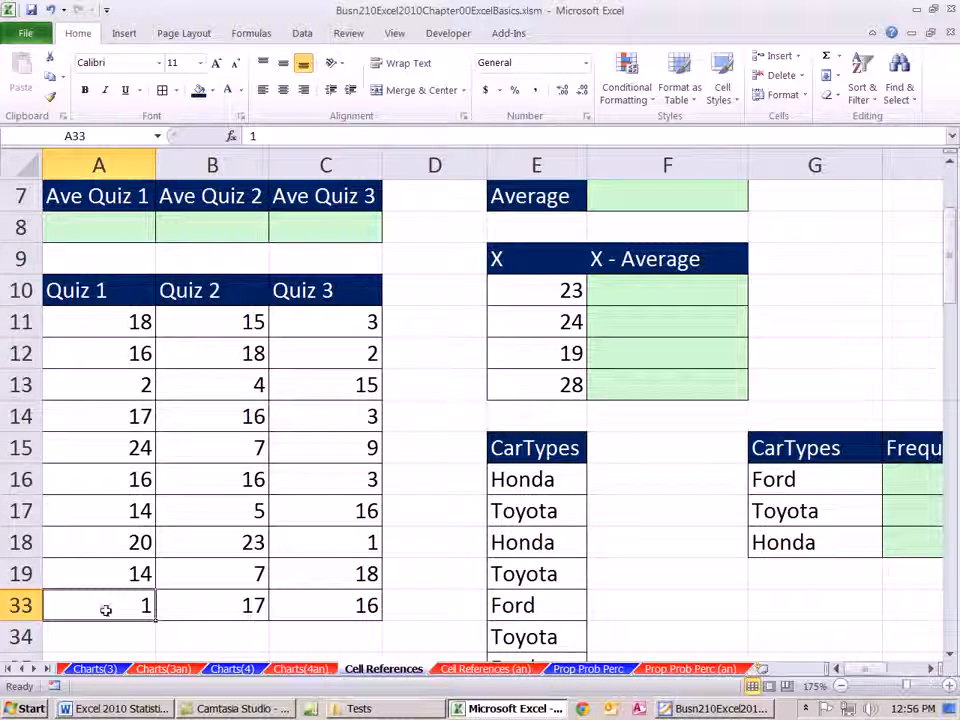
{"action": "left_click", "coordinate": [98, 222]}
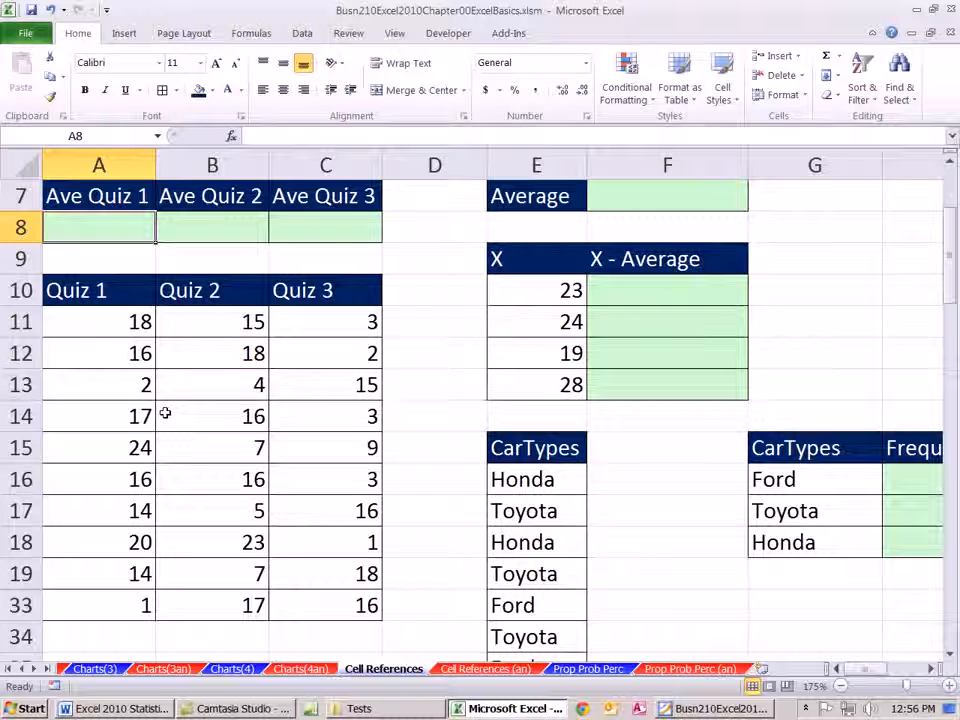
{"action": "type", "text": "="}
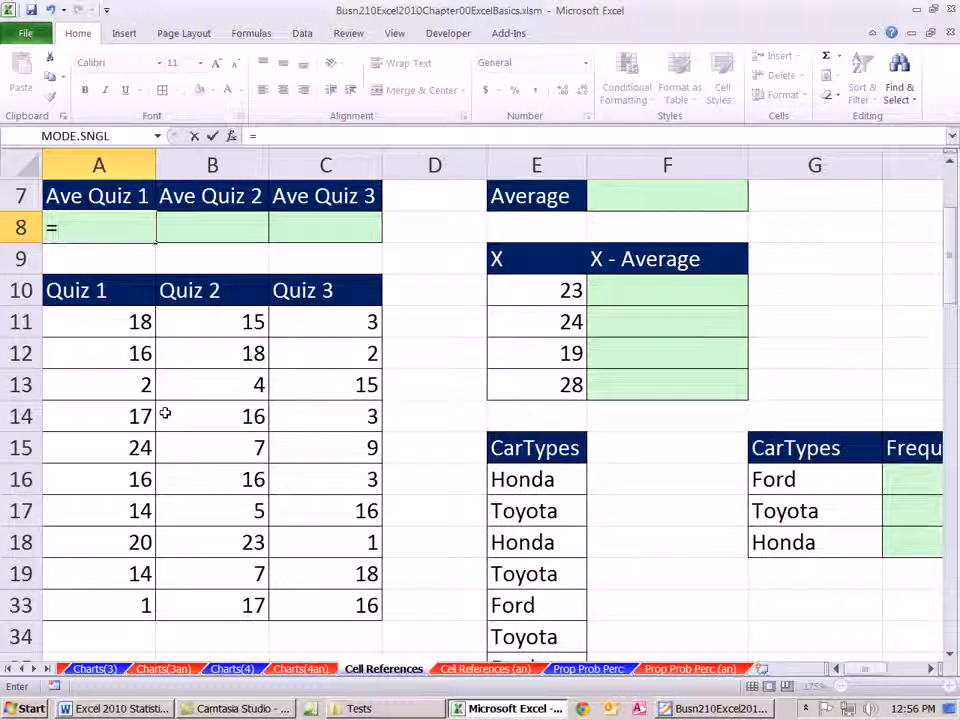
{"action": "type", "text": "av"}
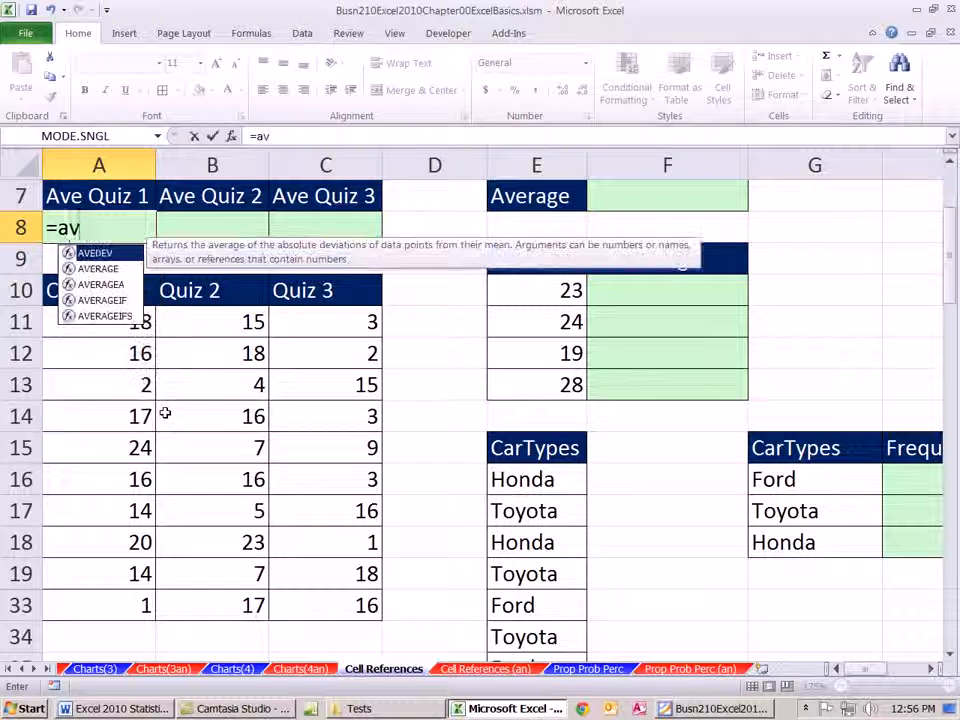
{"action": "type", "text": "e"}
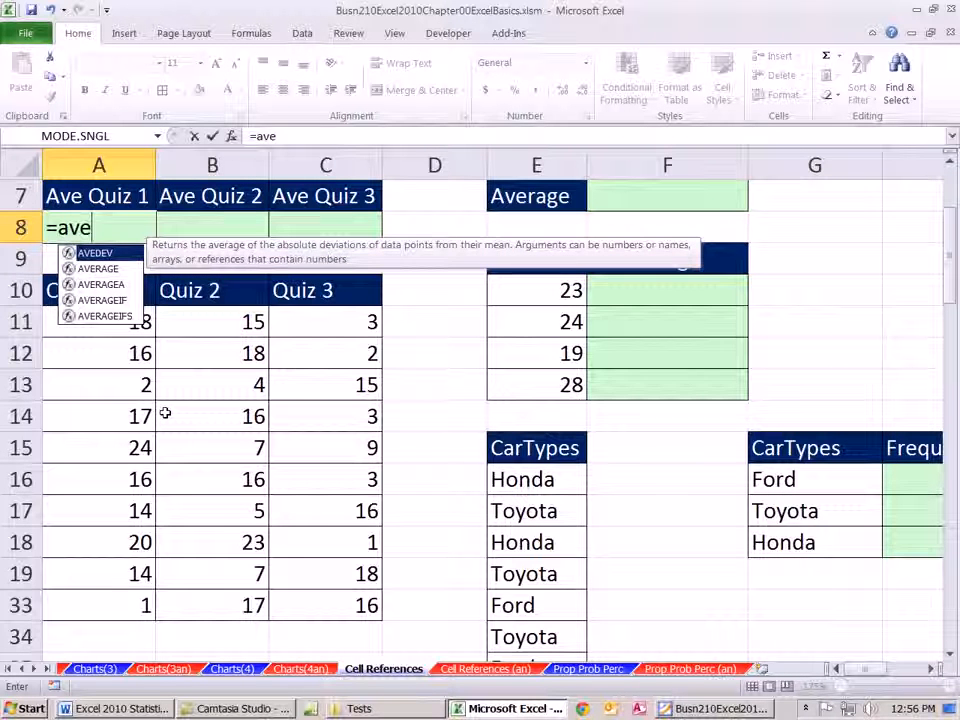
{"action": "type", "text": "r"}
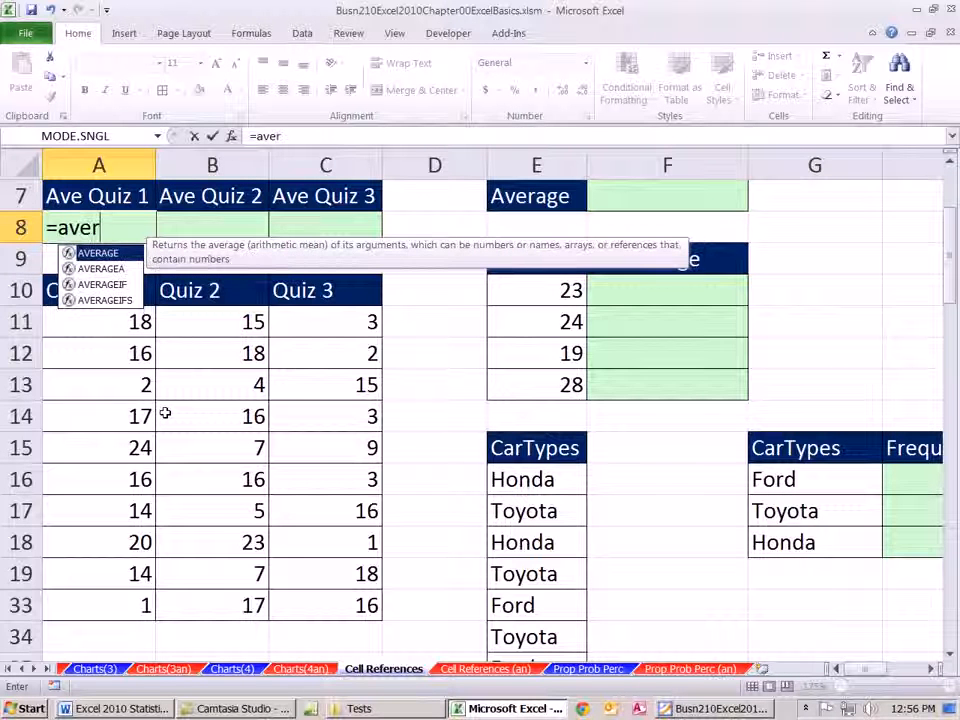
{"action": "double_click", "coordinate": [110, 255]}
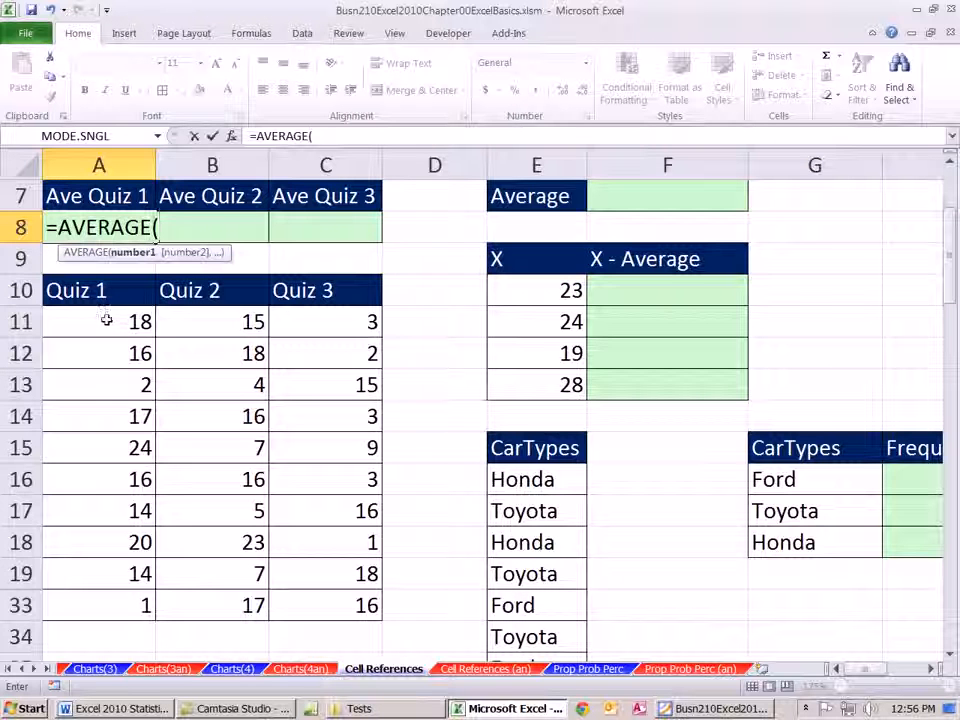
{"action": "left_click_drag", "start_coordinate": [86, 321], "coordinate": [111, 604]}
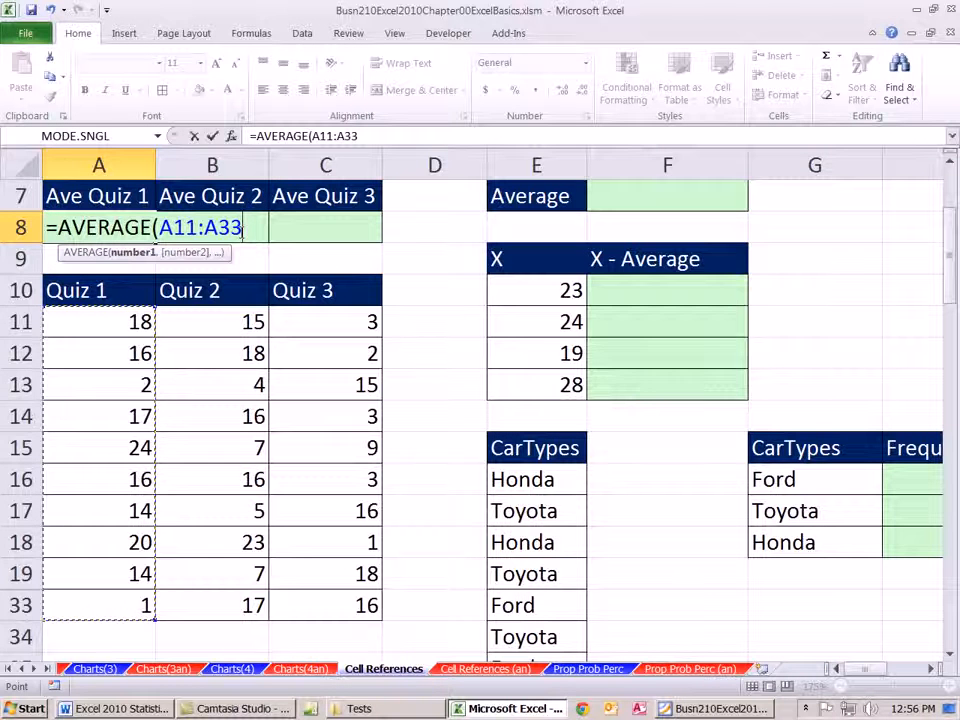
{"action": "key", "text": "ctrl+Return"}
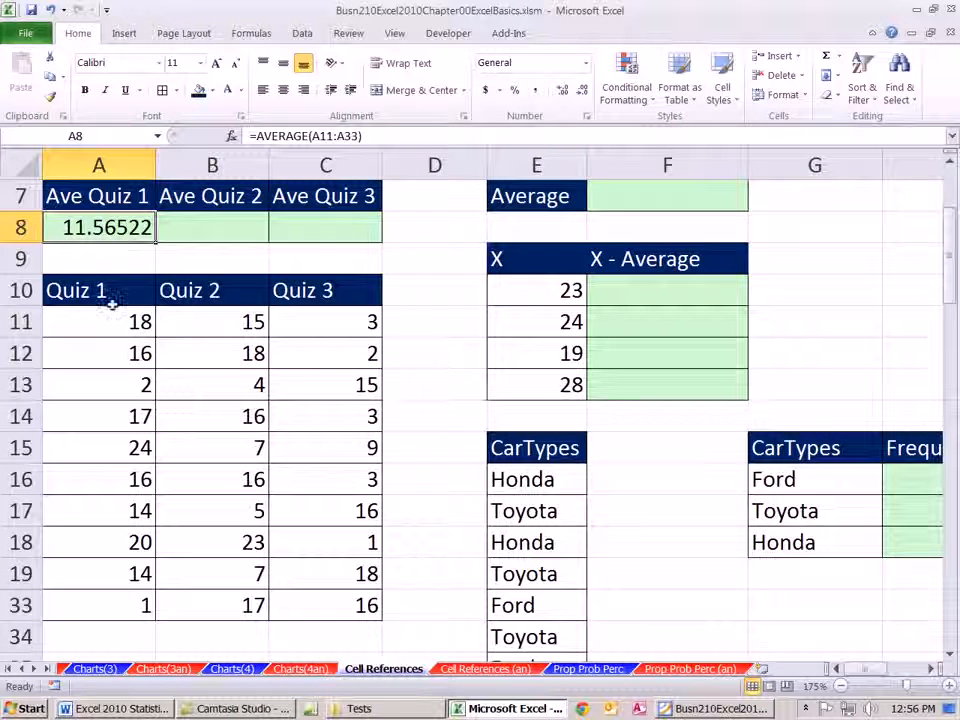
Step: Change the last Quiz 1 score, in cell A33, to 21
{"action": "left_click", "coordinate": [131, 604]}
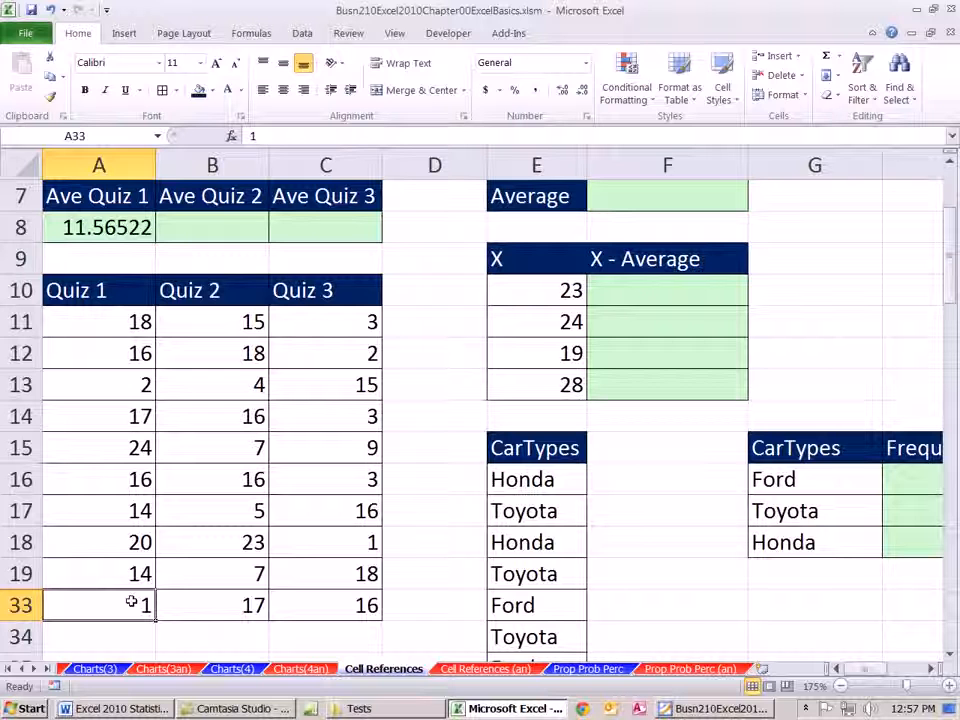
{"action": "type", "text": "21"}
{"action": "key", "text": "ctrl+Return"}
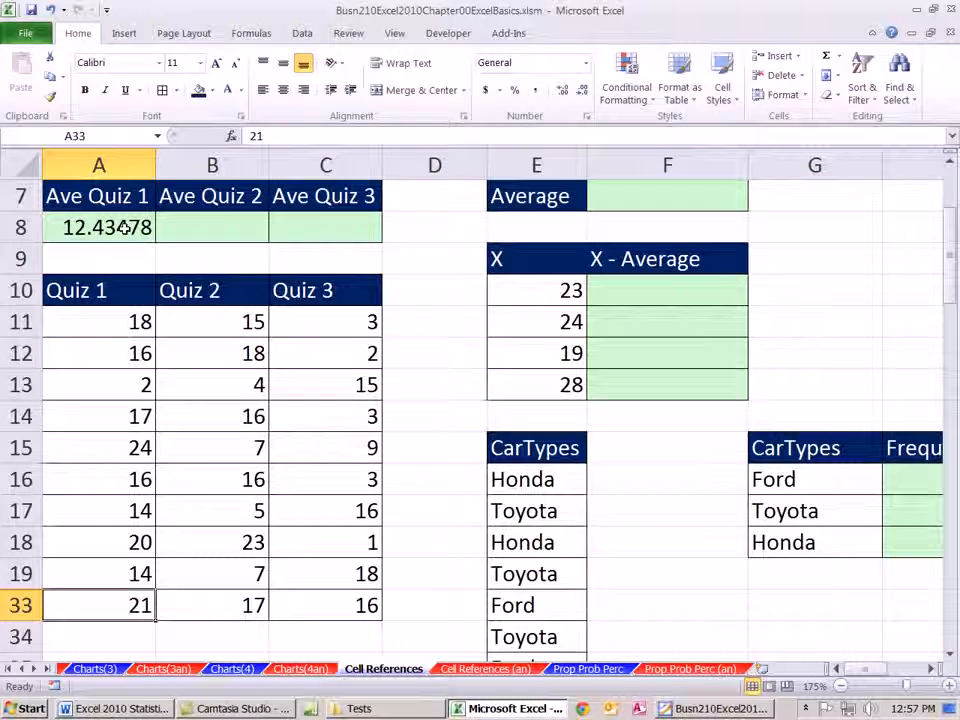
Step: Review the range reference in A8's AVERAGE formula and copy the formula across to B8:C8
{"action": "double_click", "coordinate": [122, 228]}
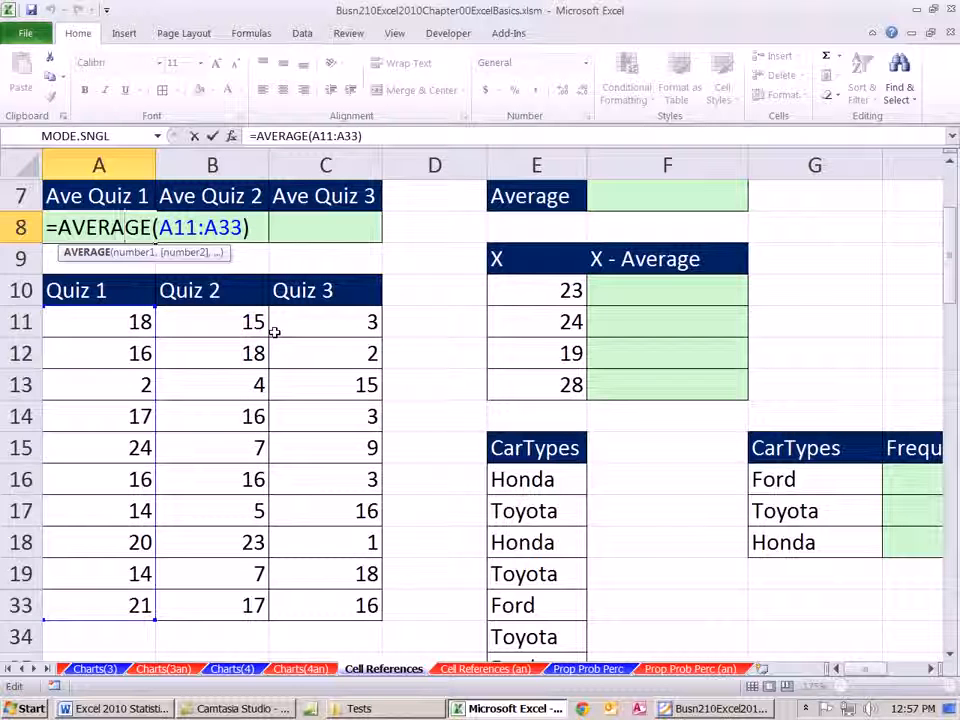
{"action": "key", "text": "Left"}
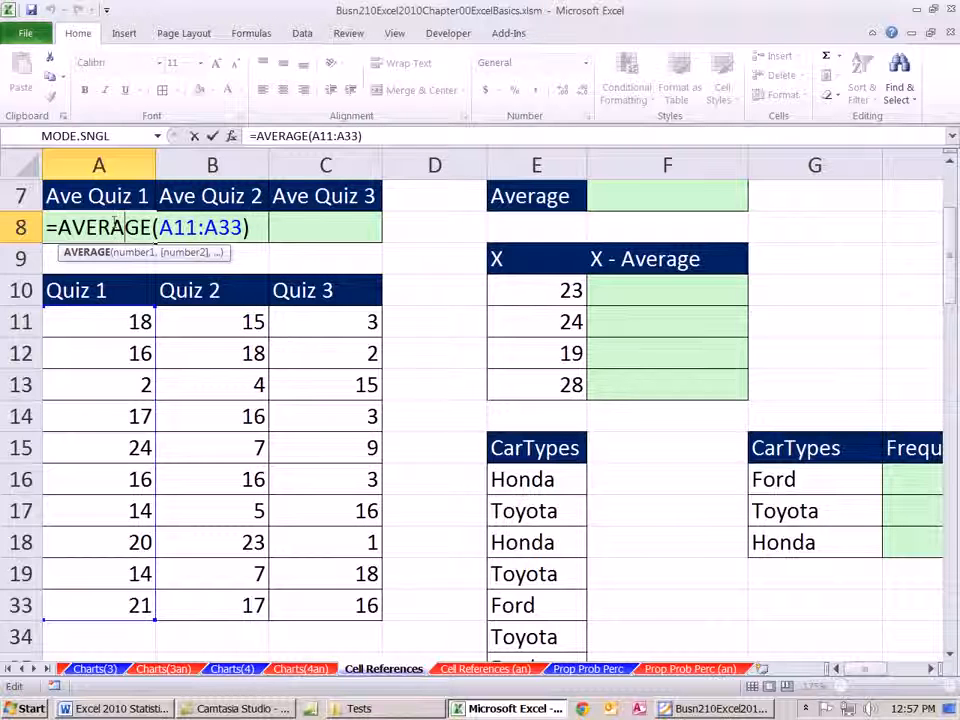
{"action": "key", "text": "ctrl+Return"}
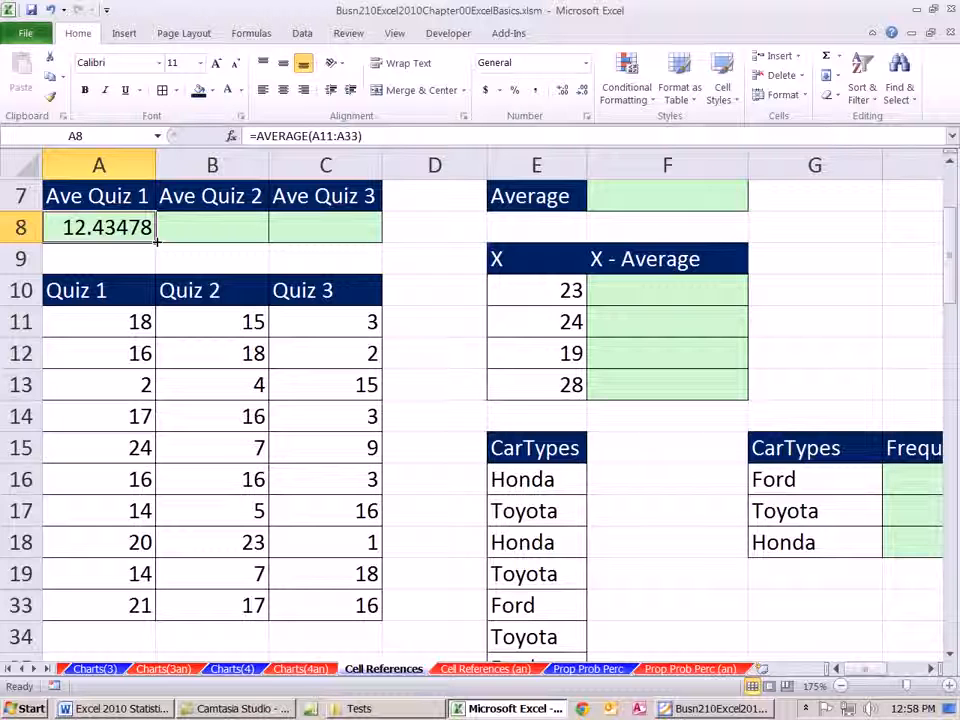
{"action": "left_click_drag", "start_coordinate": [156, 241], "coordinate": [156, 241]}
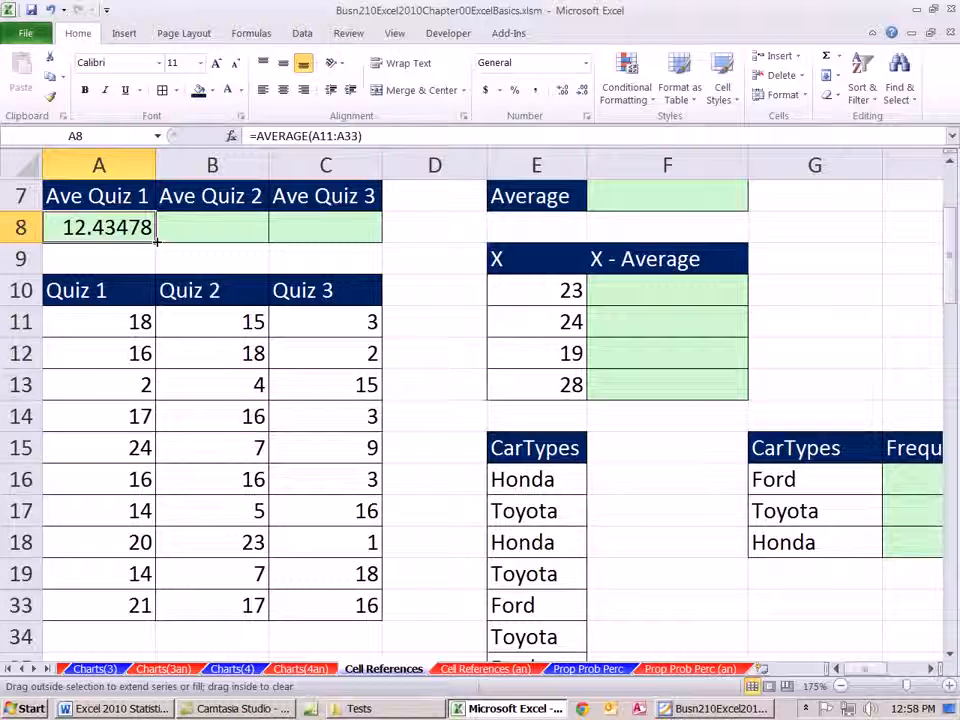
{"action": "left_click_drag", "start_coordinate": [156, 241], "coordinate": [278, 240]}
{"action": "left_click_drag", "start_coordinate": [216, 229], "coordinate": [378, 242]}
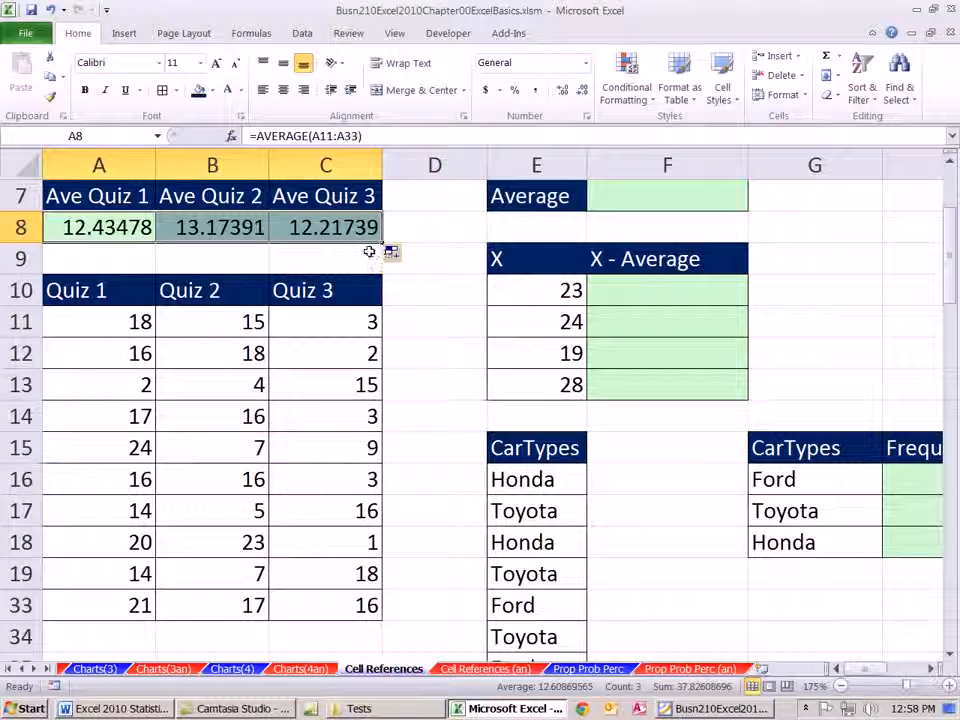
Step: Examine the AVERAGE formulas in A8, B8 and C8 to compare how their relative range references change across the columns
{"action": "left_click", "coordinate": [257, 227]}
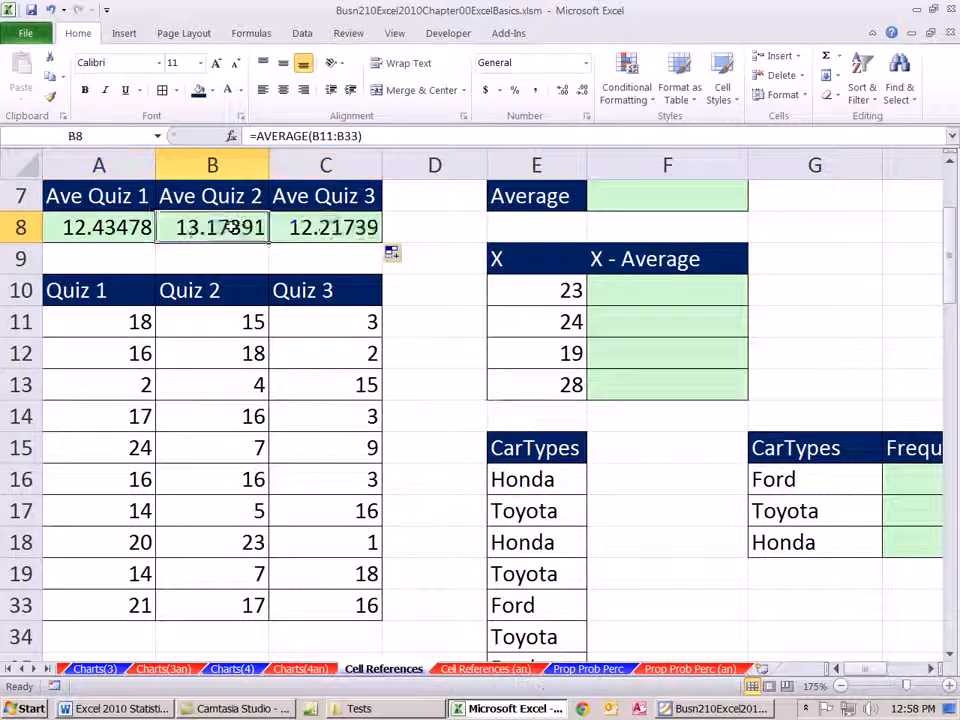
{"action": "double_click", "coordinate": [236, 228]}
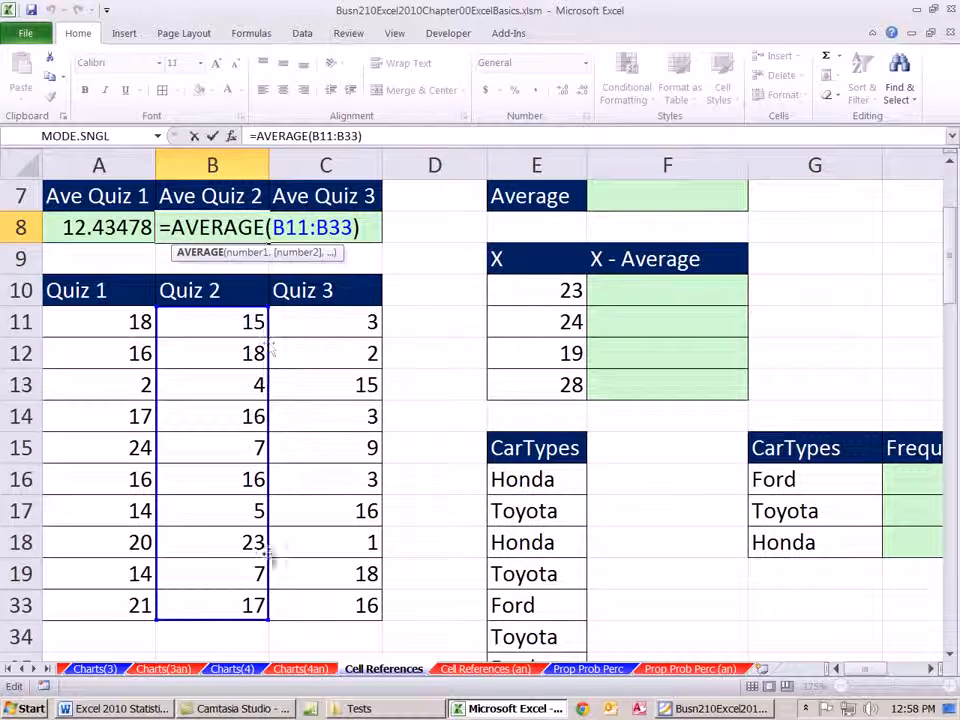
{"action": "key", "text": "Escape"}
{"action": "key", "text": "Right"}
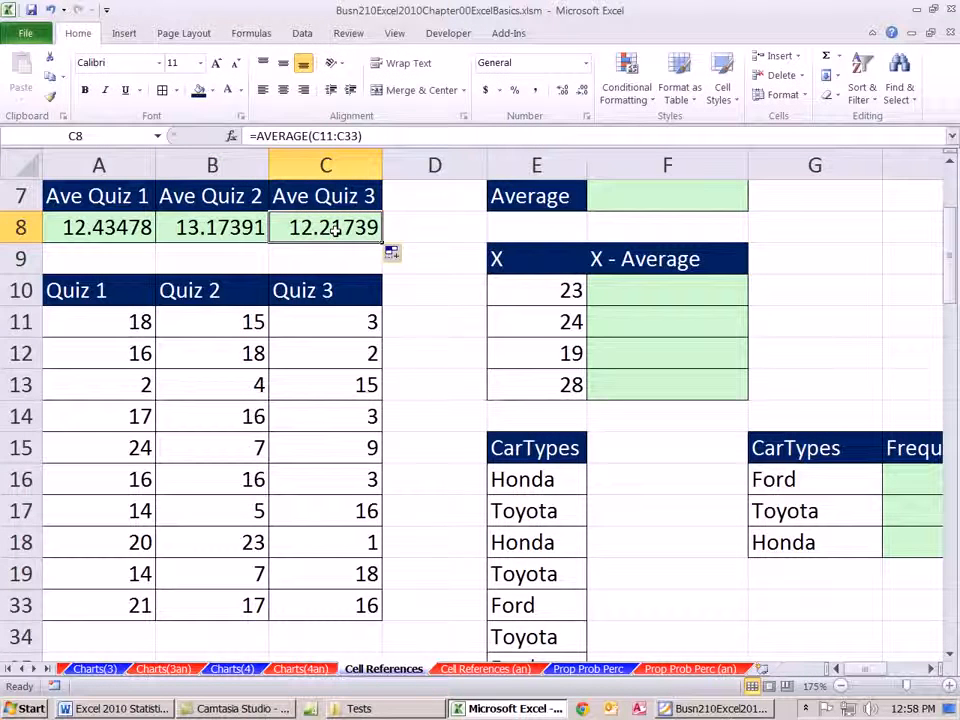
{"action": "double_click", "coordinate": [329, 244]}
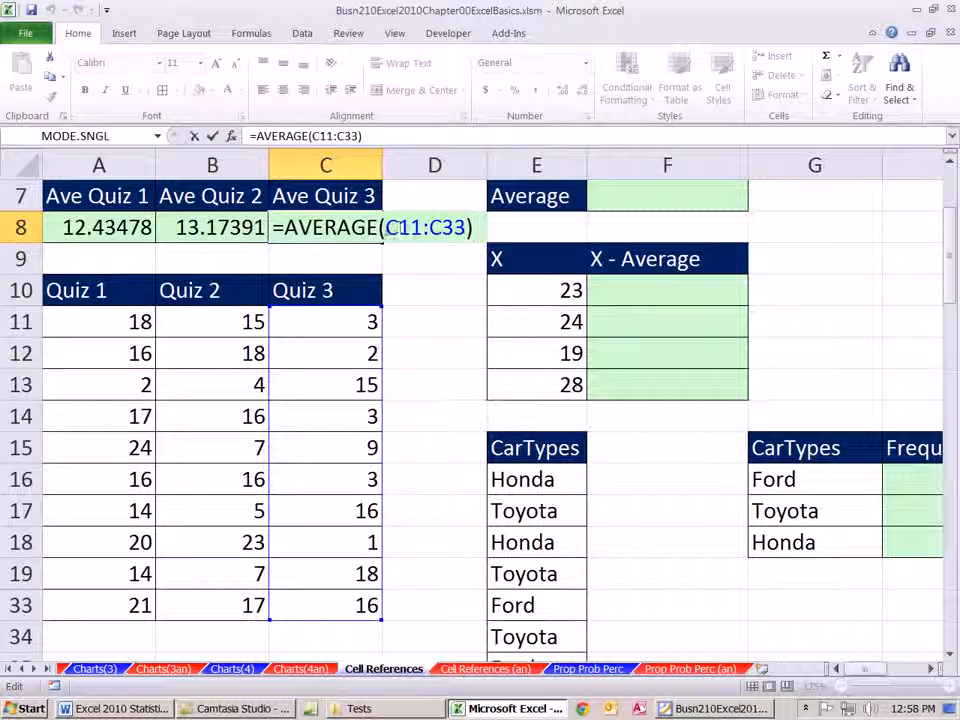
{"action": "key", "text": "ctrl+Return"}
{"action": "double_click", "coordinate": [90, 228]}
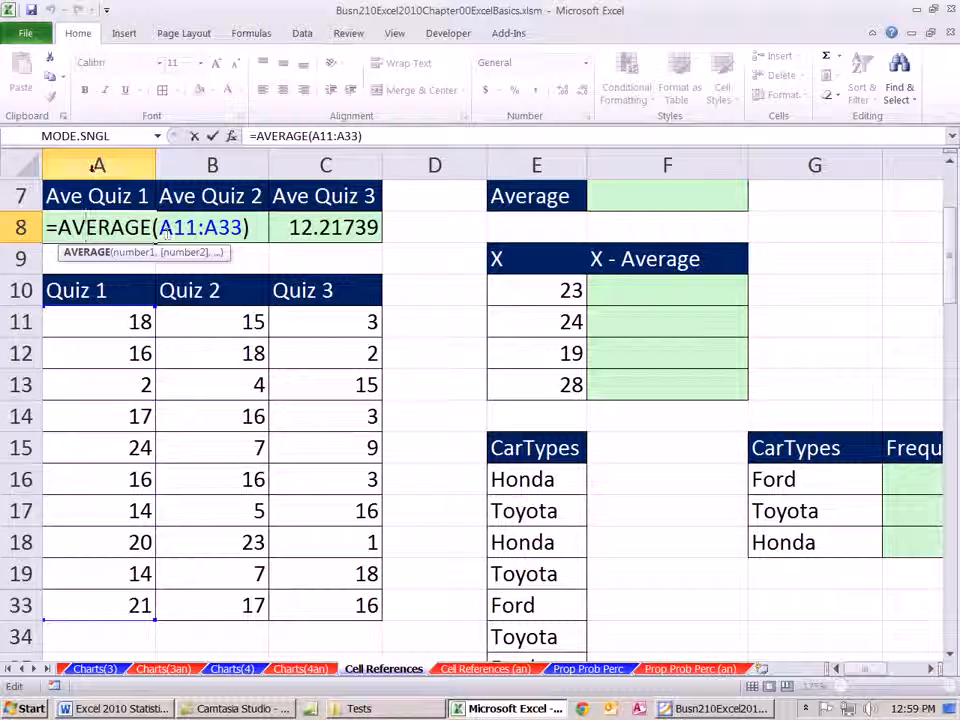
{"action": "key", "text": "ctrl+Return"}
{"action": "left_click", "coordinate": [200, 228]}
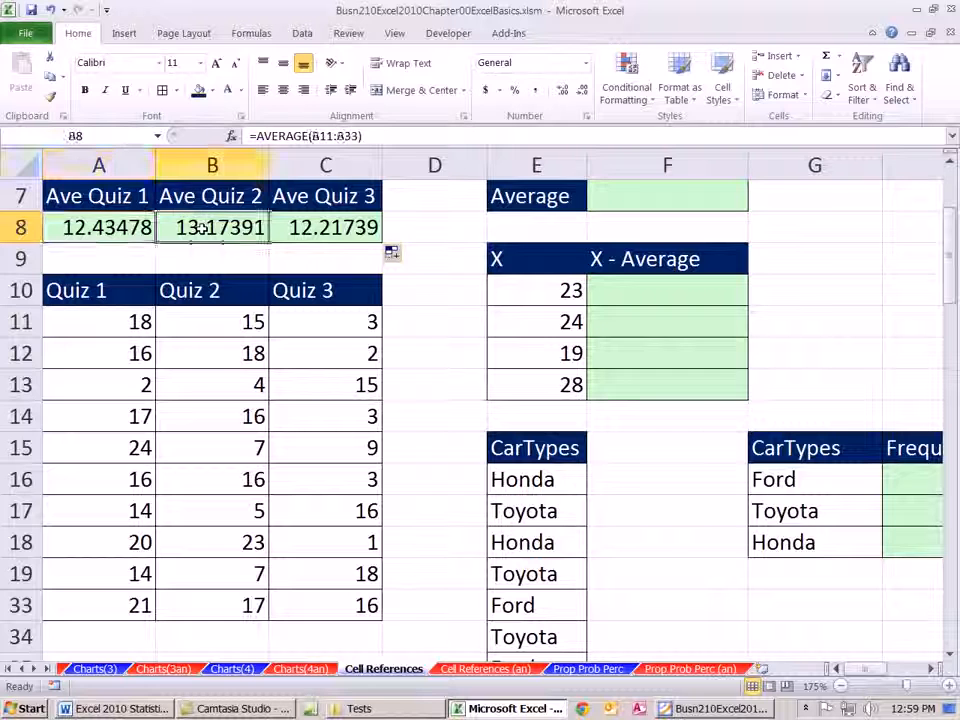
{"action": "key", "text": "F2"}
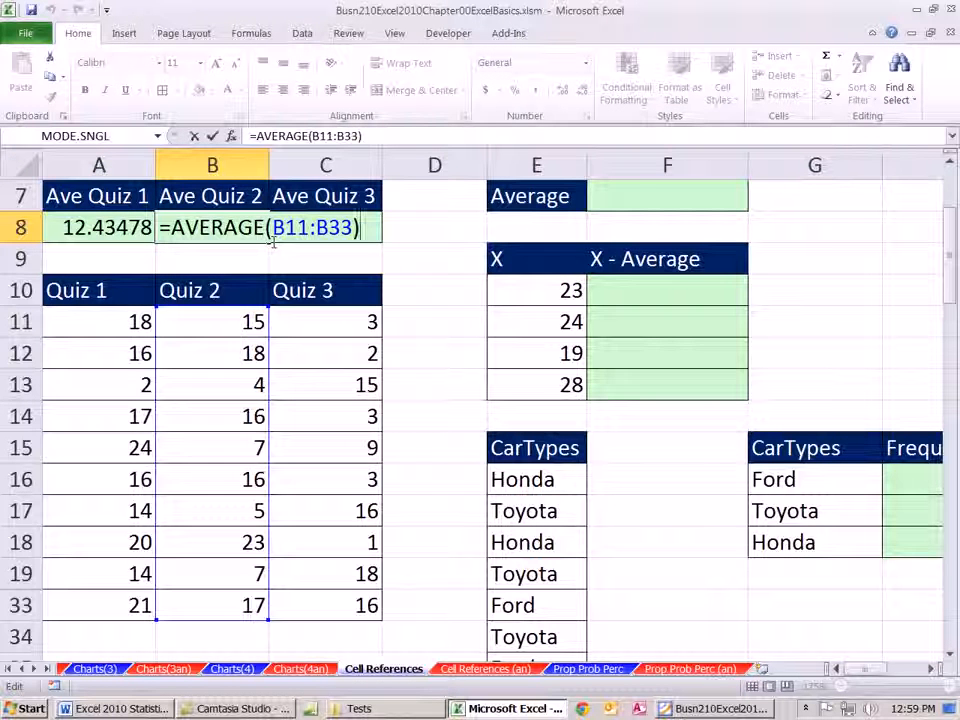
{"action": "key", "text": "ctrl+Return"}
{"action": "left_click", "coordinate": [355, 226]}
{"action": "key", "text": "F2"}
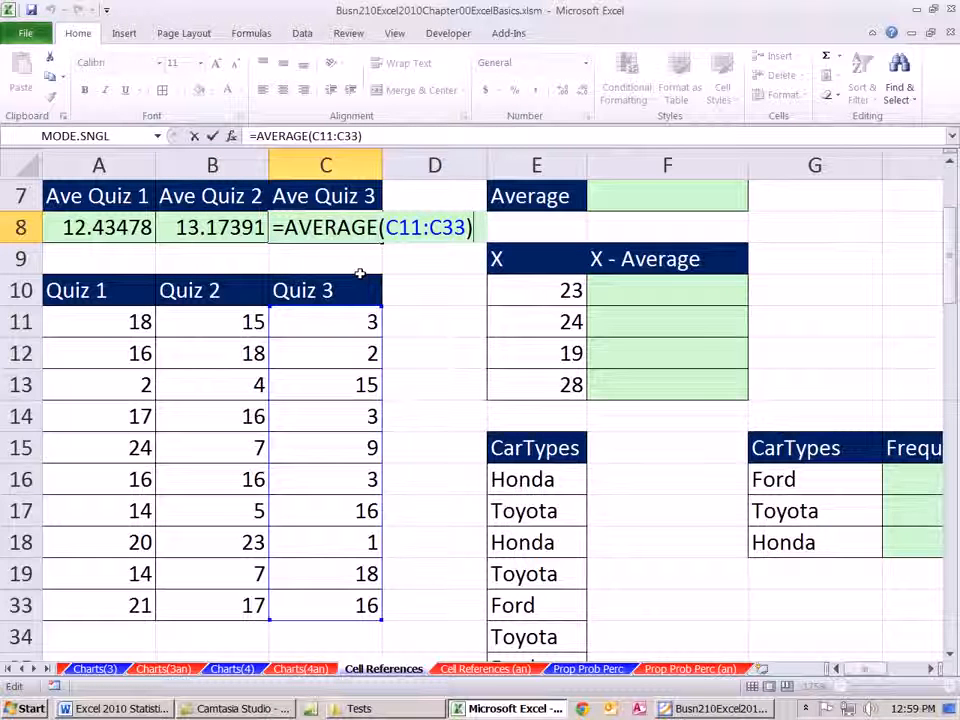
{"action": "key", "text": "ctrl+Return"}
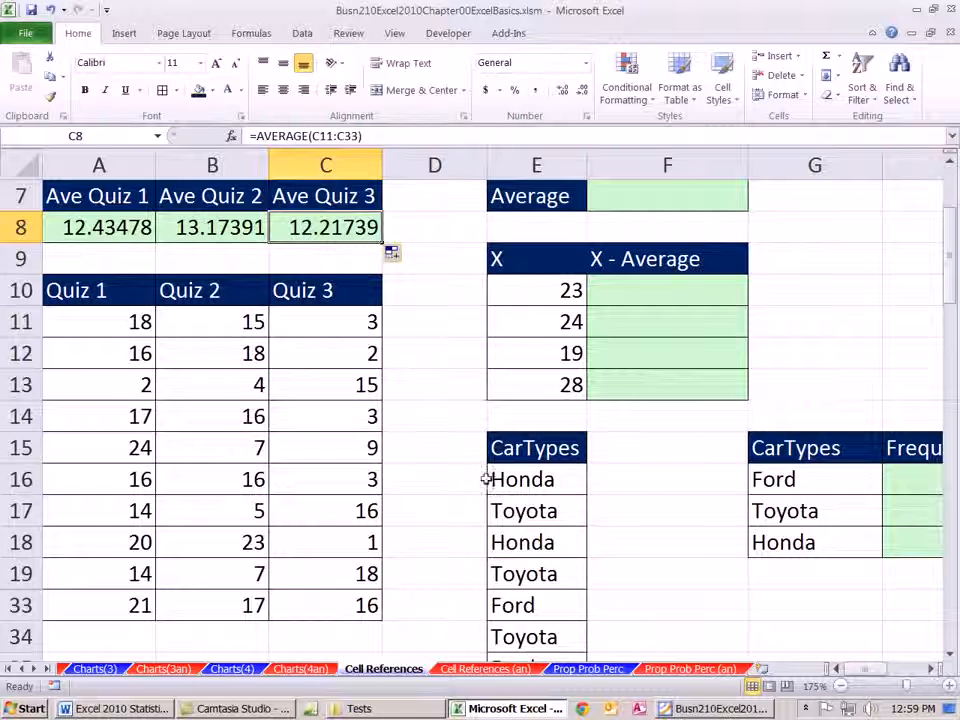
Step: Calculate the average of the X values in cell F7 with the AVERAGE function over E10:E13
{"action": "left_click", "coordinate": [933, 669]}
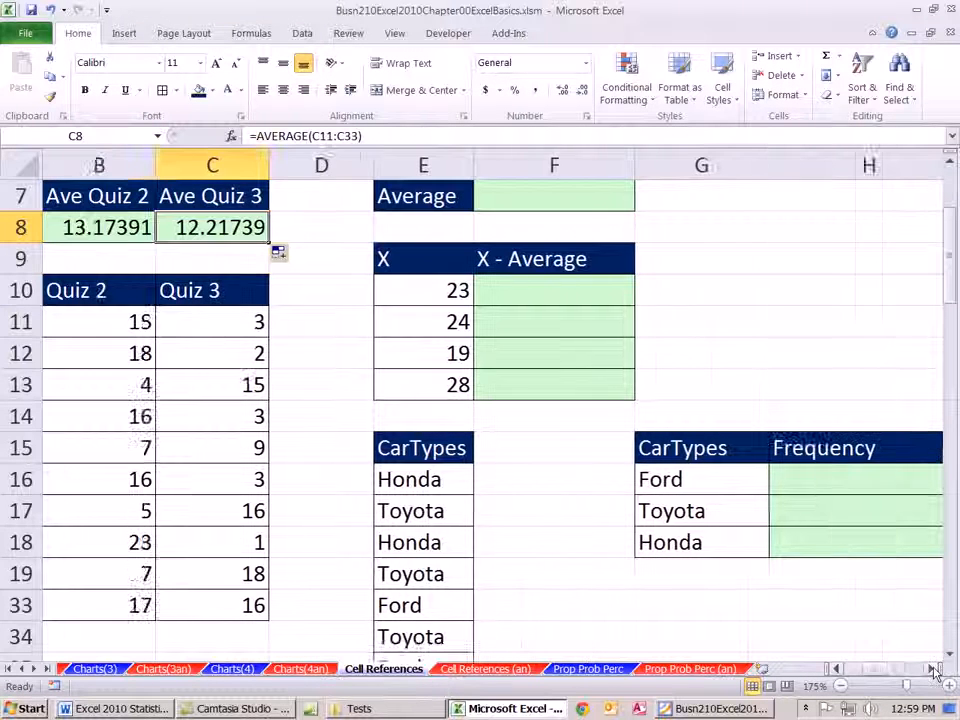
{"action": "left_click", "coordinate": [933, 669]}
{"action": "left_click", "coordinate": [933, 669]}
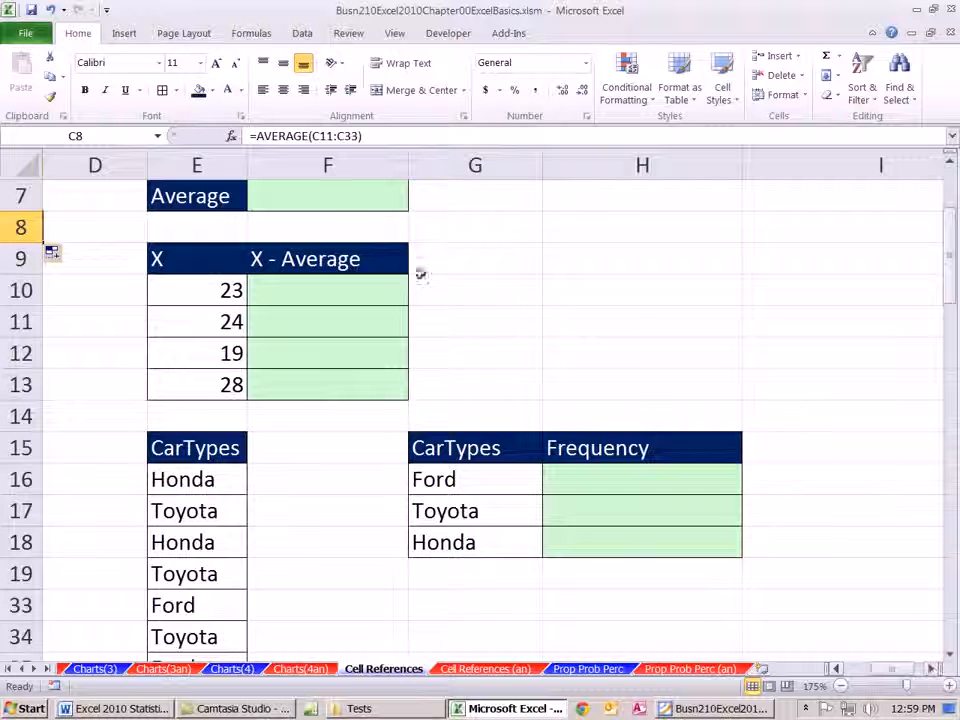
{"action": "left_click", "coordinate": [313, 196]}
{"action": "type", "text": "="}
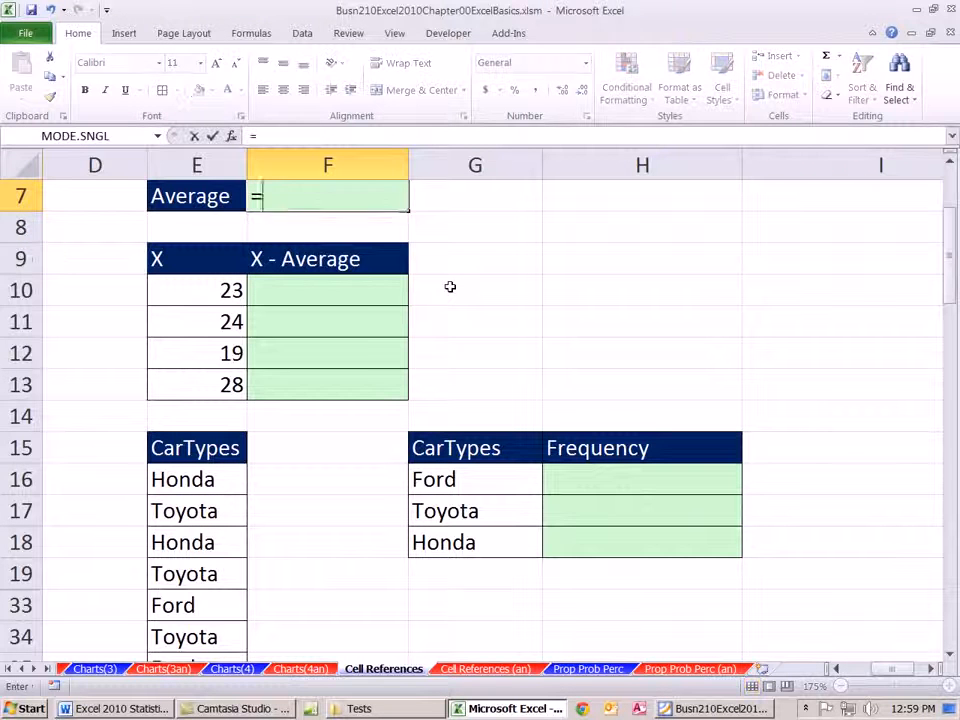
{"action": "type", "text": "aver"}
{"action": "key", "text": "Tab"}
{"action": "left_click_drag", "start_coordinate": [223, 290], "coordinate": [207, 375]}
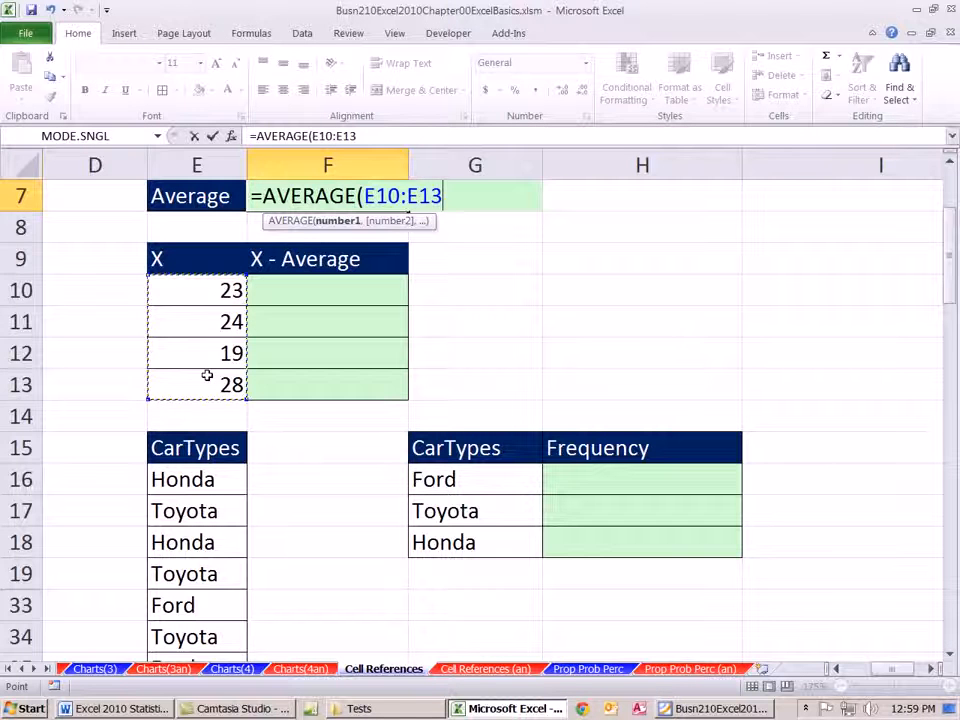
{"action": "key", "text": "Return"}
Step: Enter the formula =E10-F7 in cell F10 to subtract the average from the first X value
{"action": "key", "text": "Down"}
{"action": "key", "text": "Down"}
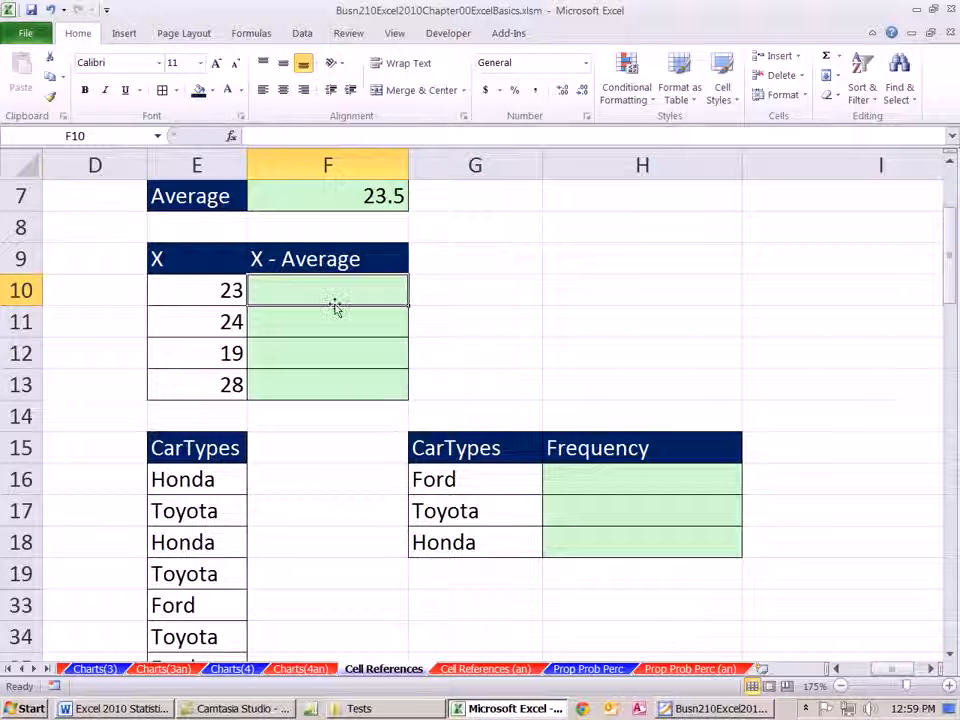
{"action": "type", "text": "="}
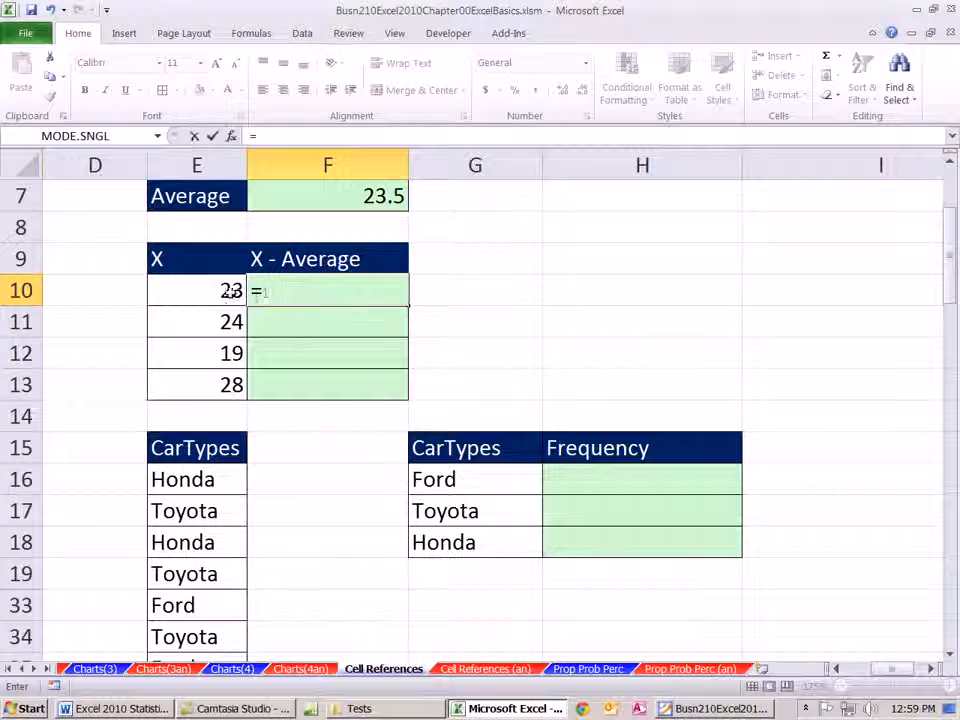
{"action": "left_click", "coordinate": [205, 288]}
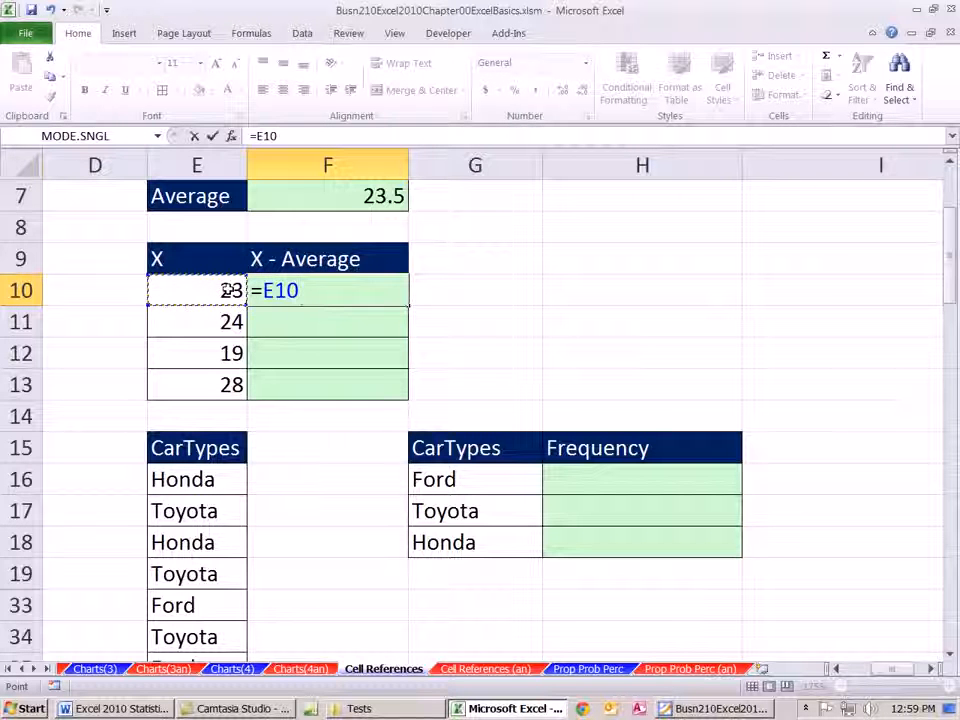
{"action": "type", "text": "-"}
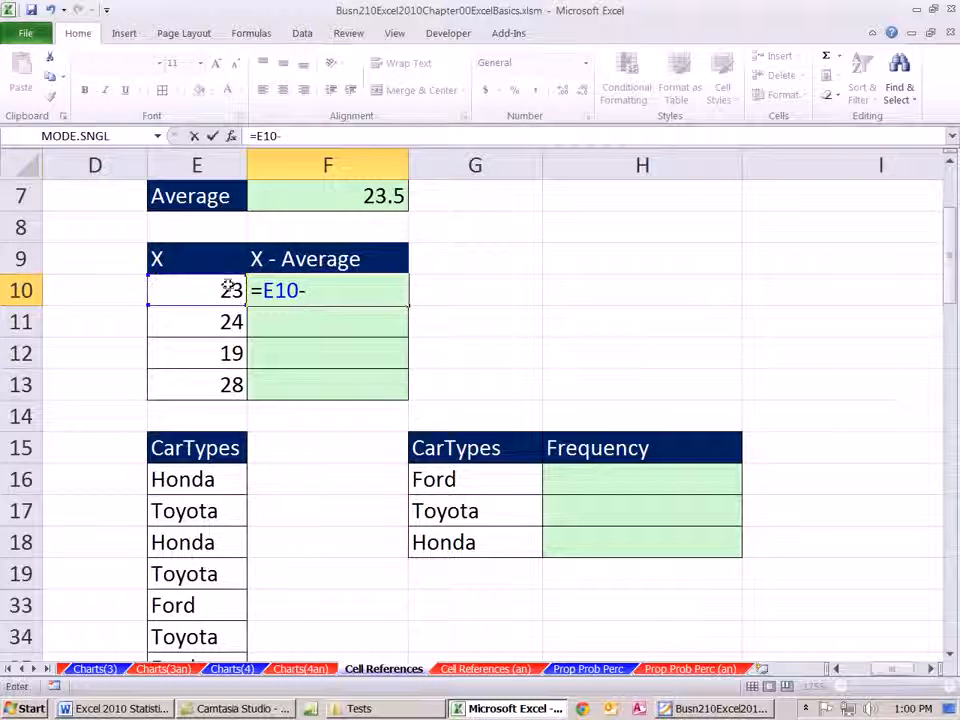
{"action": "left_click", "coordinate": [328, 193]}
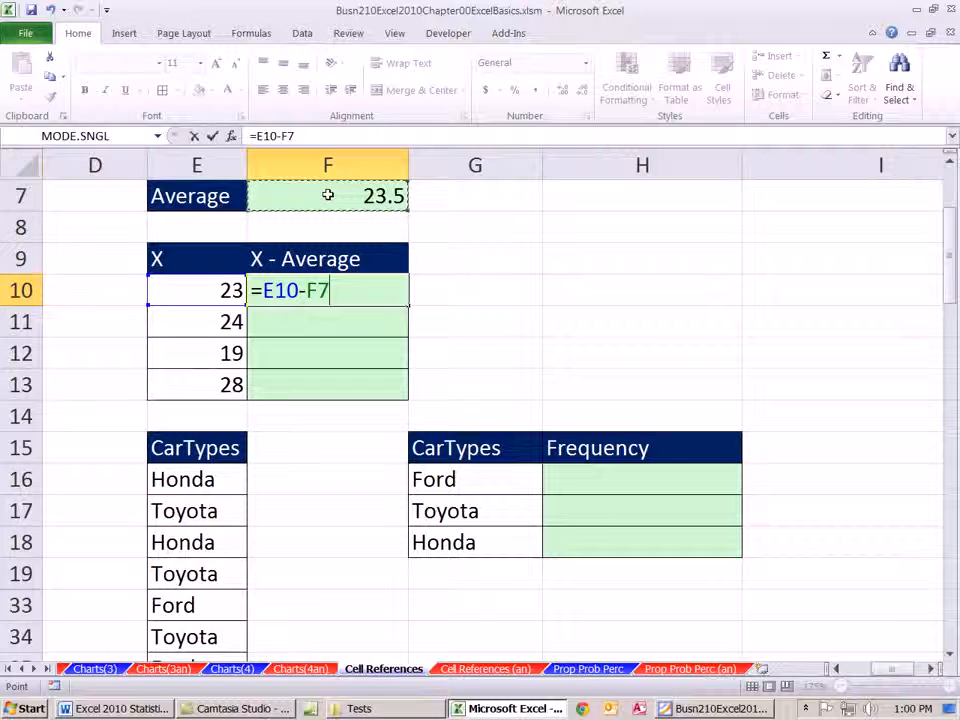
{"action": "key", "text": "Return"}
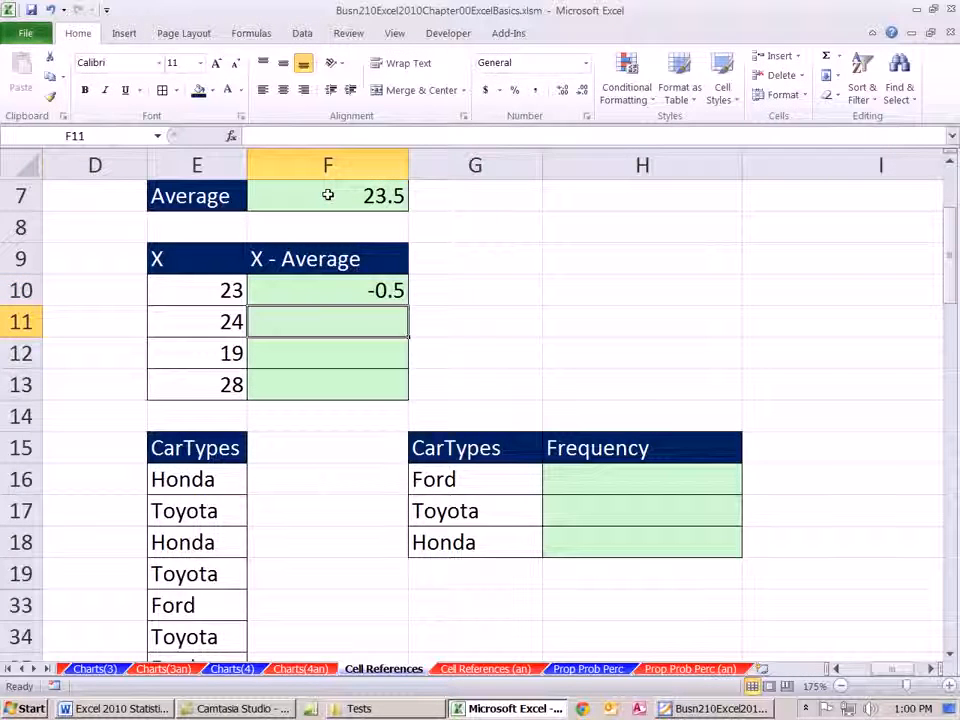
Step: Enter the formula =E11-F7 in cell F11 to subtract the average from the second X value
{"action": "type", "text": "="}
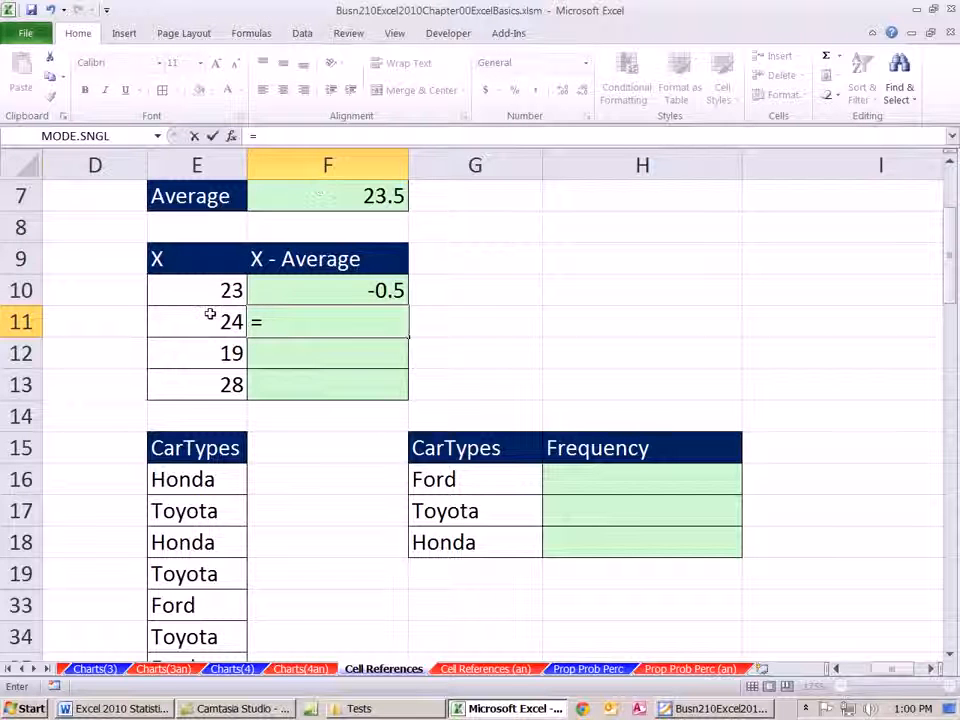
{"action": "left_click", "coordinate": [212, 320]}
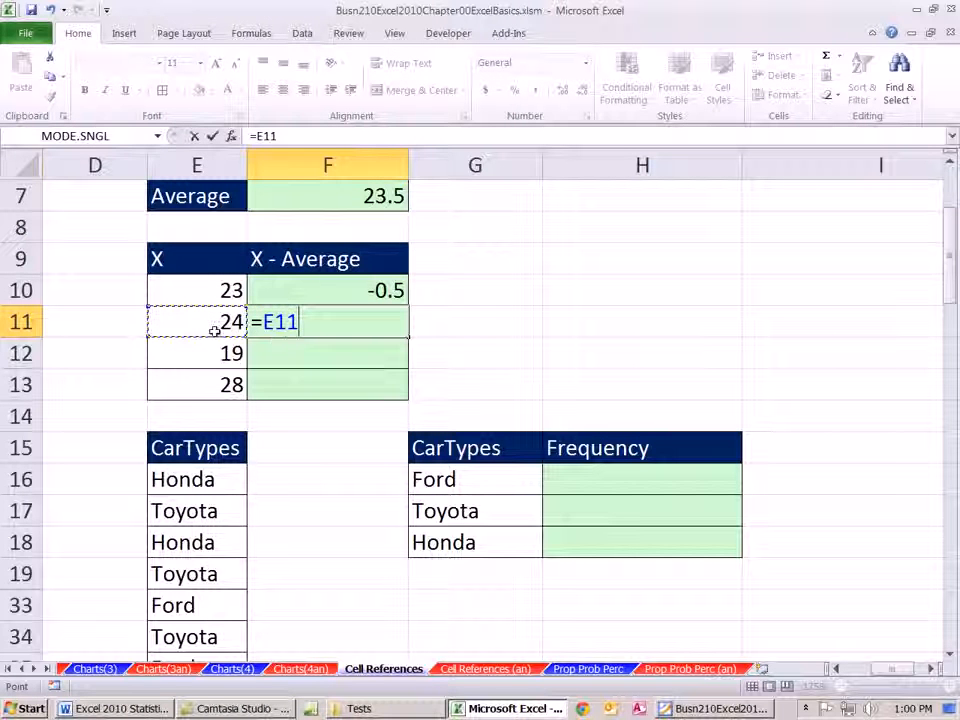
{"action": "type", "text": "-"}
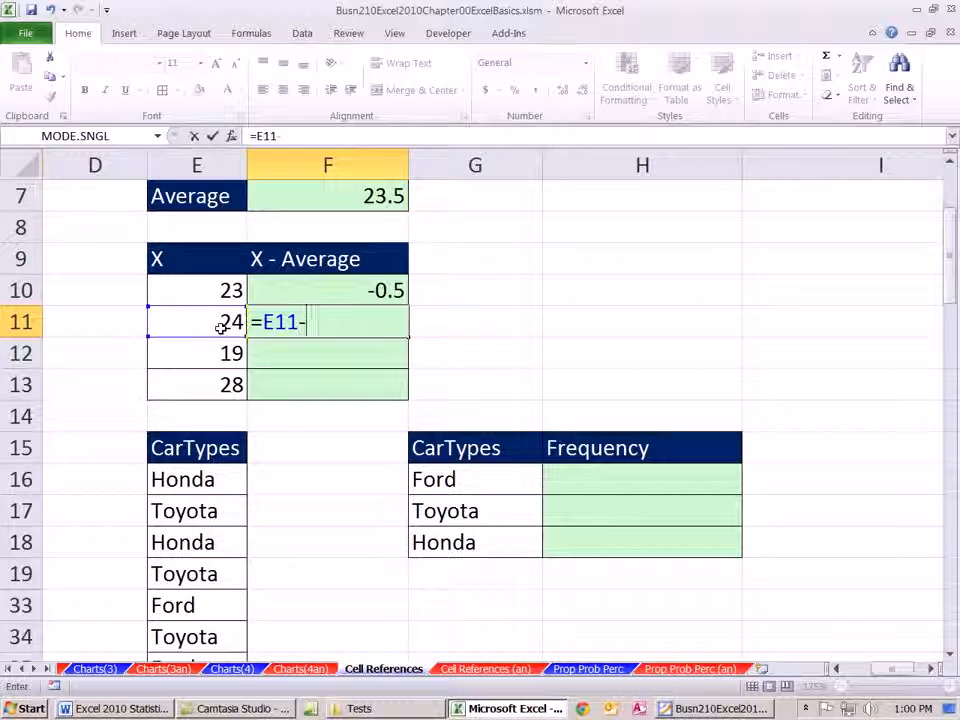
{"action": "left_click", "coordinate": [344, 205]}
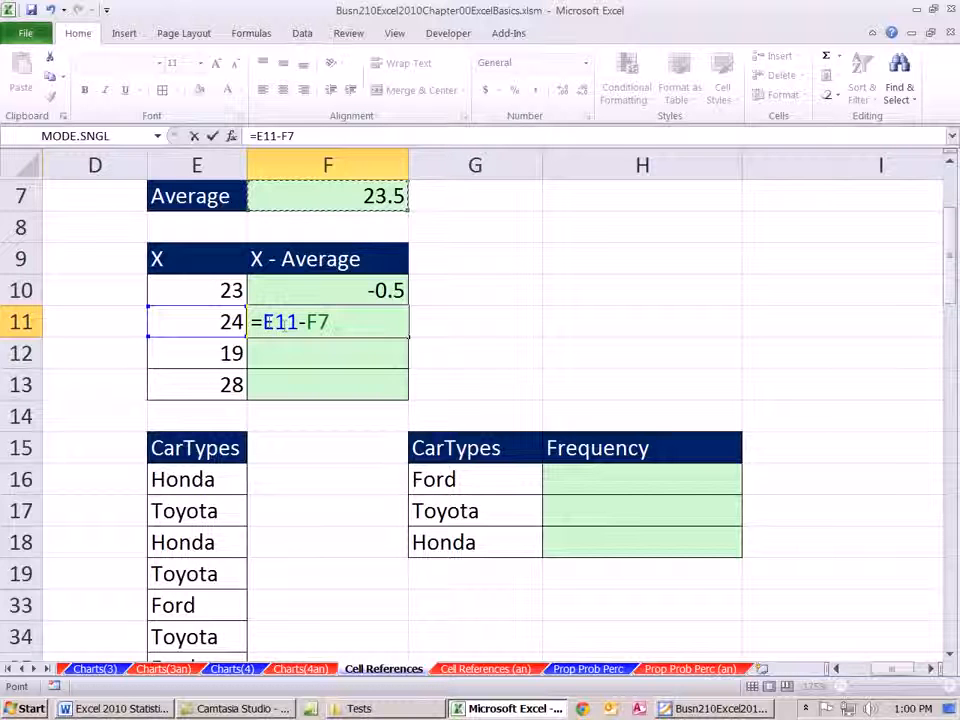
{"action": "key", "text": "Return"}
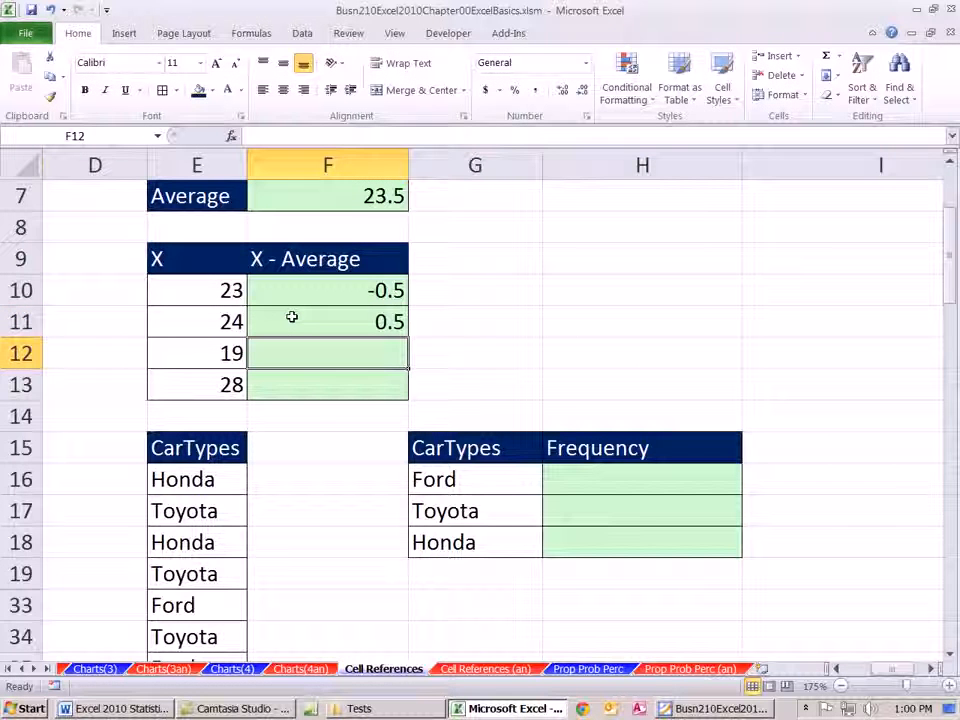
Step: Enter the formula =E12-F7 in cell F12 to subtract the average from the third X value
{"action": "type", "text": "="}
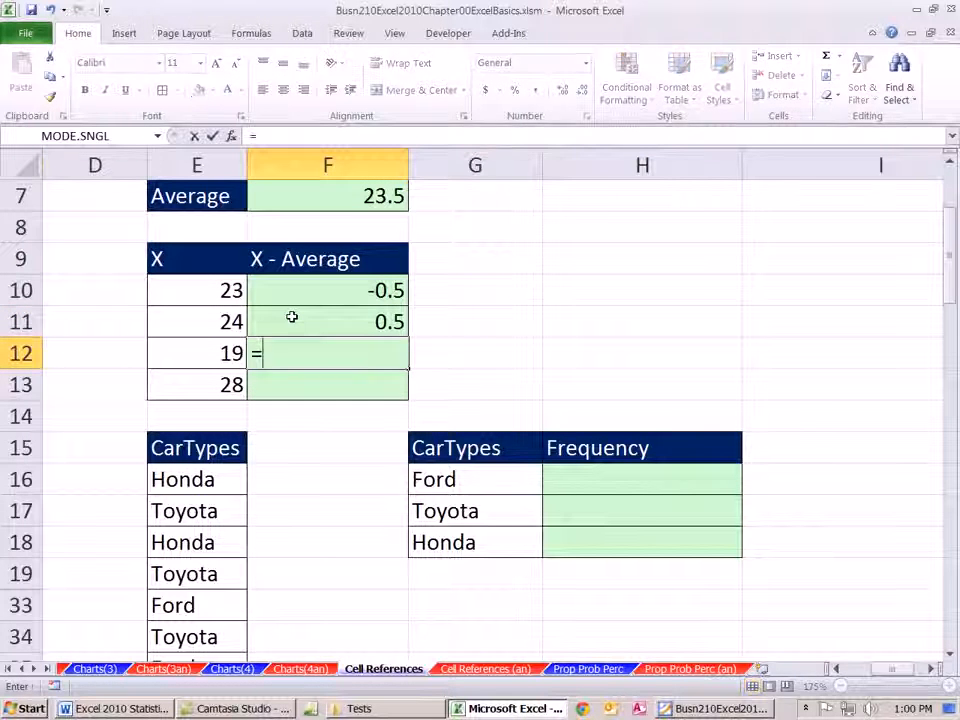
{"action": "left_click", "coordinate": [207, 352]}
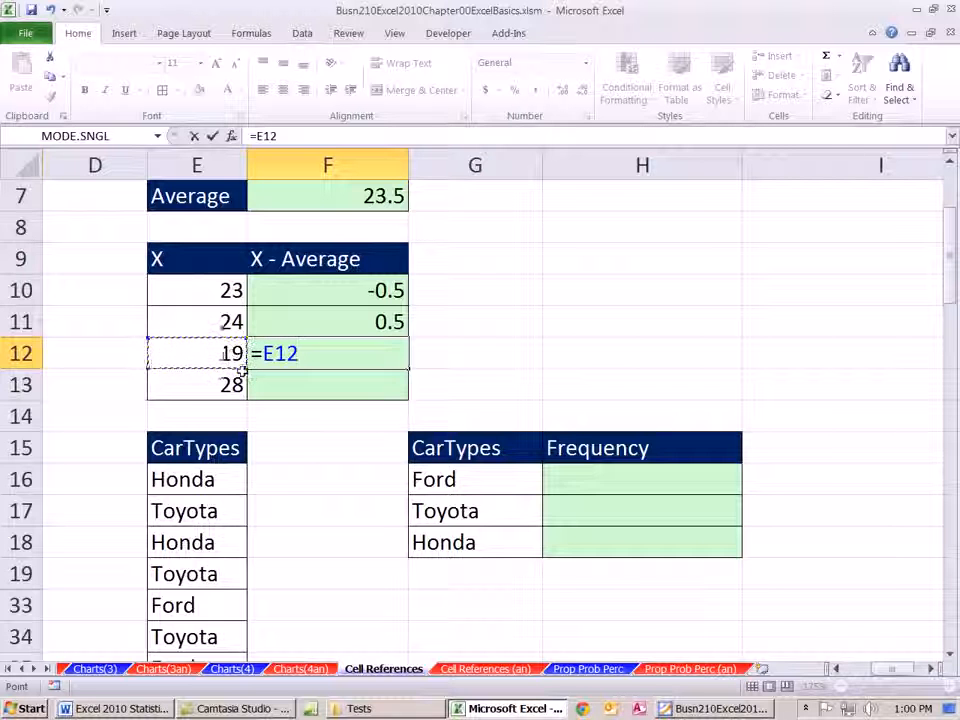
{"action": "type", "text": "-"}
{"action": "left_click", "coordinate": [363, 200]}
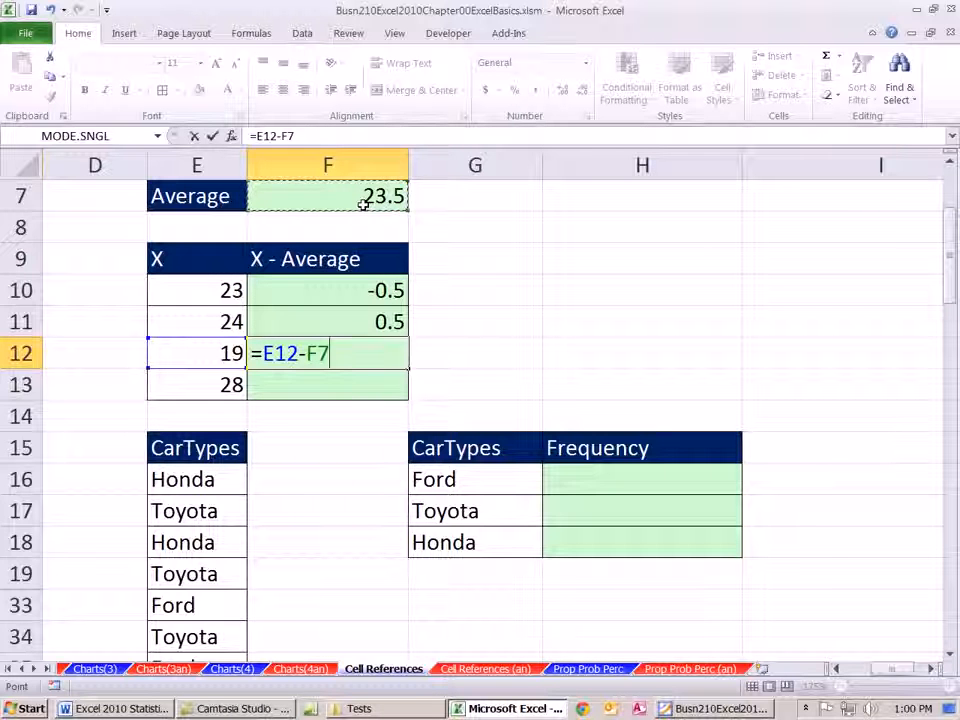
{"action": "key", "text": "Return"}
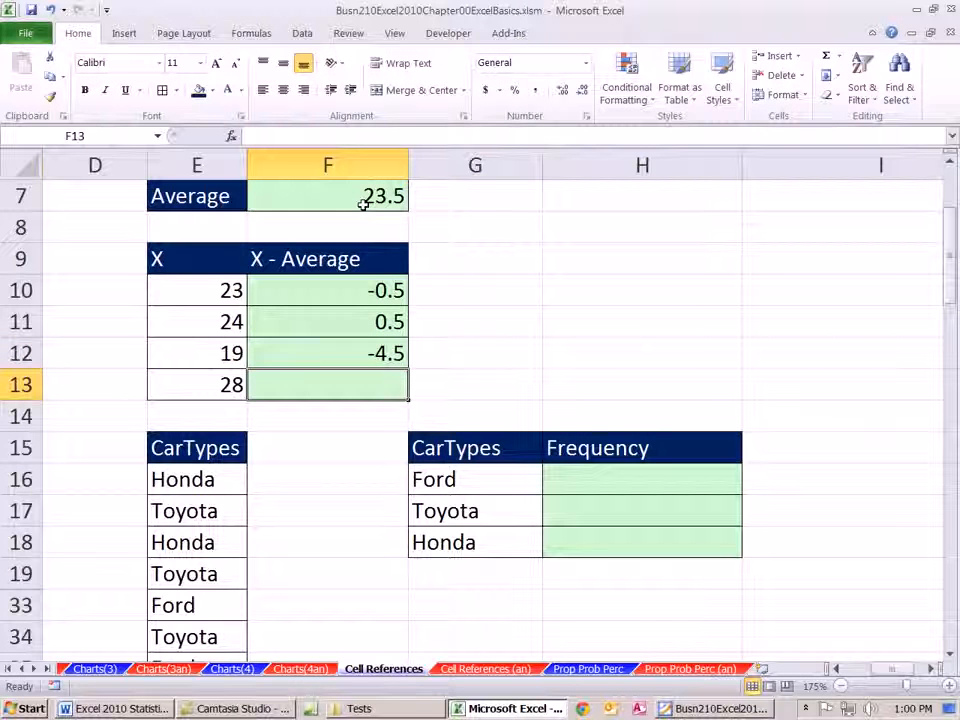
{"action": "type", "text": "="}
{"action": "key", "text": "Left"}
{"action": "type", "text": "*"}
{"action": "type", "text": "-"}
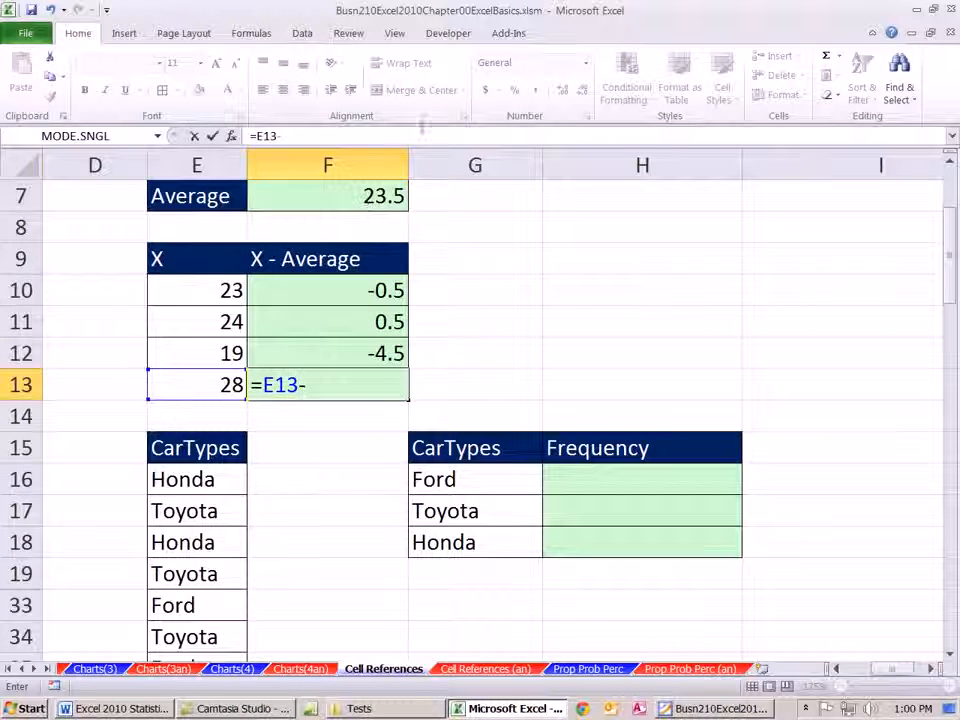
{"action": "left_click", "coordinate": [368, 203]}
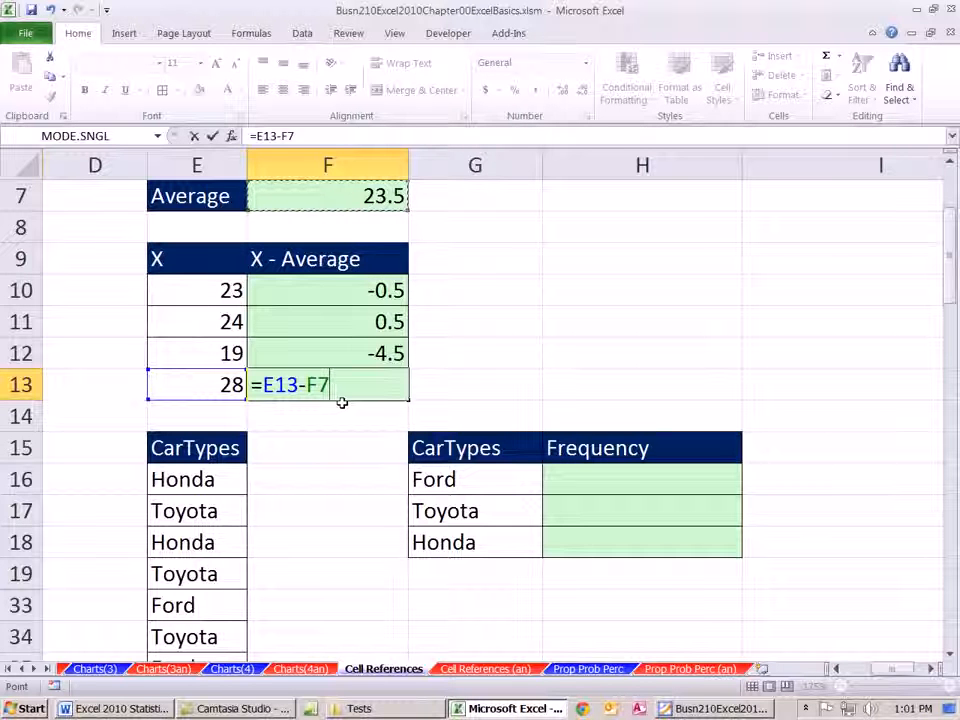
{"action": "key", "text": "Escape"}
Step: Clear the X - Average formulas from F11:F13 and F10
{"action": "left_click", "coordinate": [371, 318]}
{"action": "left_click_drag", "start_coordinate": [371, 318], "coordinate": [369, 377]}
{"action": "key", "text": "Delete"}
{"action": "left_click", "coordinate": [381, 290]}
{"action": "key", "text": "Delete"}
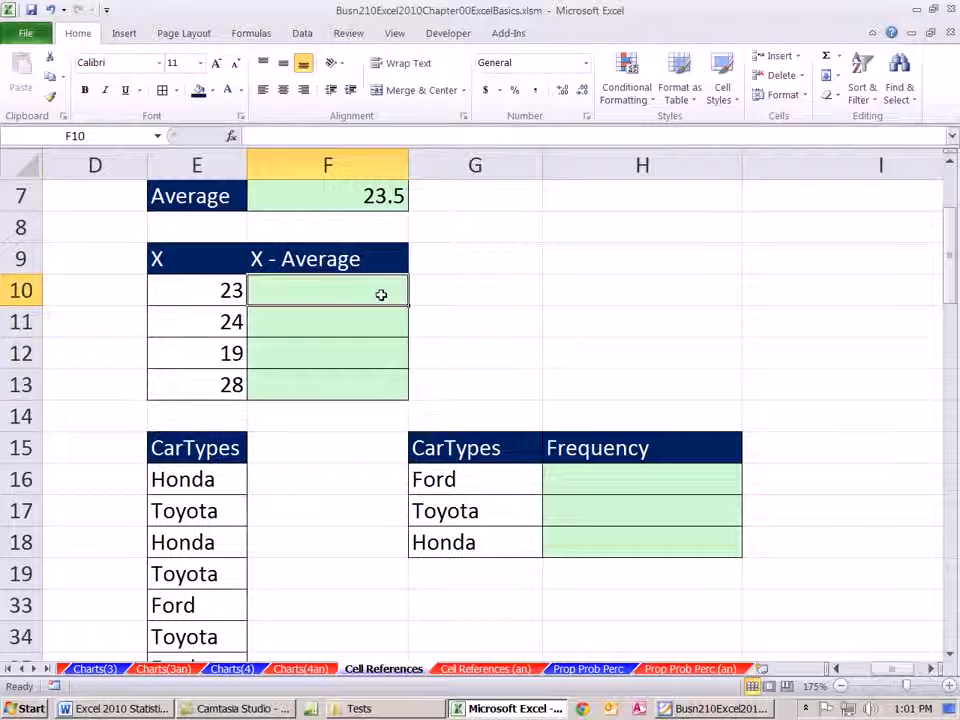
Step: Enter the formula =E10-F7 in cell F10 with both references relative, keeping F10 selected
{"action": "type", "text": "="}
{"action": "left_click", "coordinate": [203, 292]}
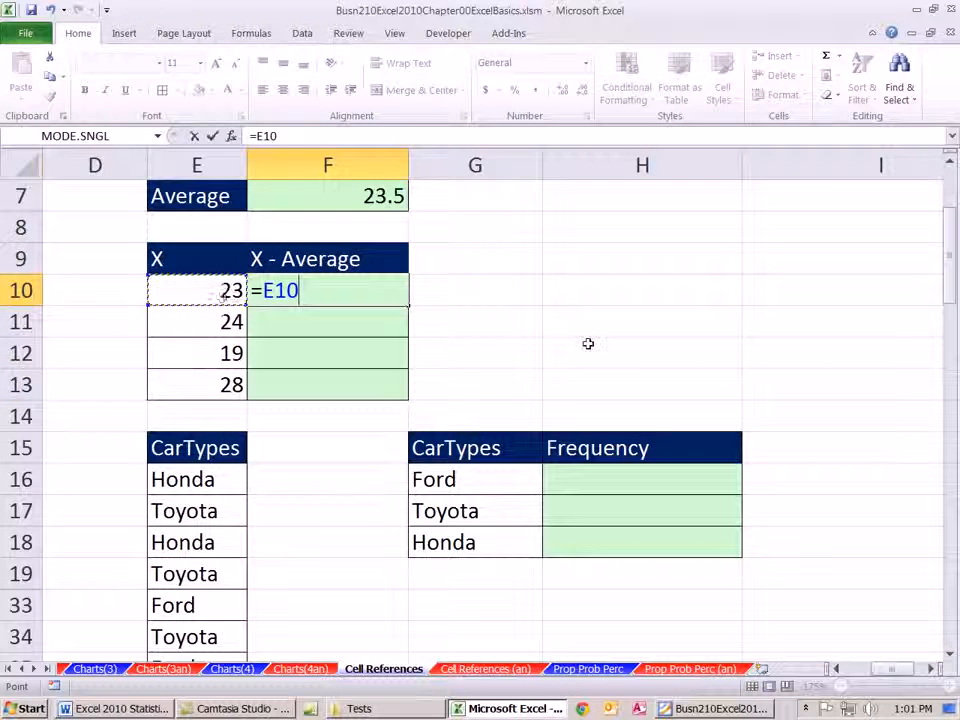
{"action": "type", "text": "-"}
{"action": "left_click", "coordinate": [388, 198]}
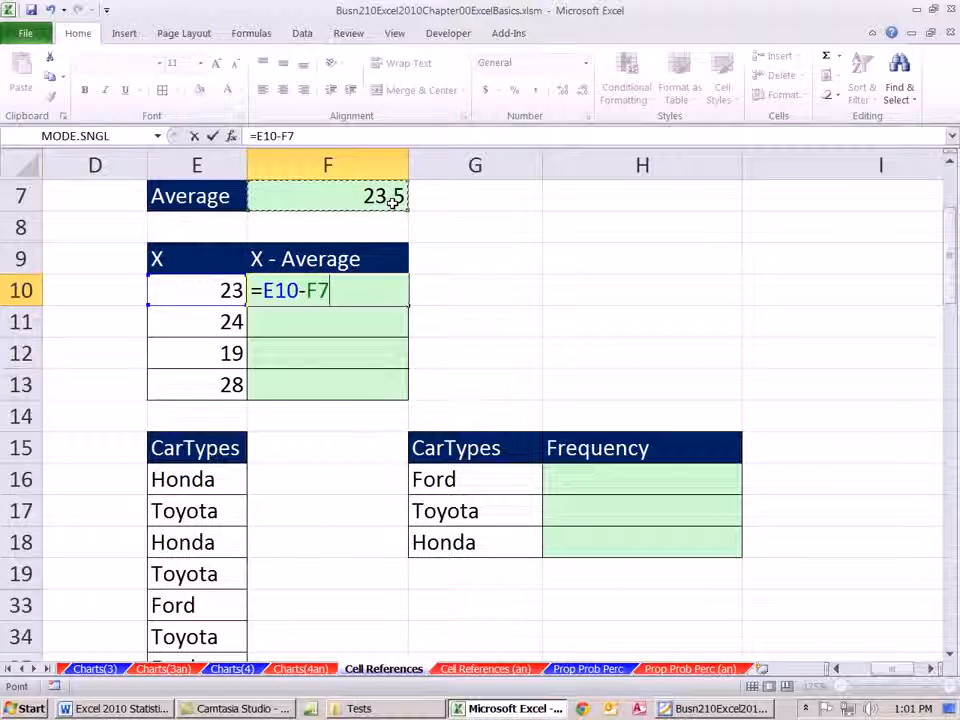
{"action": "key", "text": "ctrl+Return"}
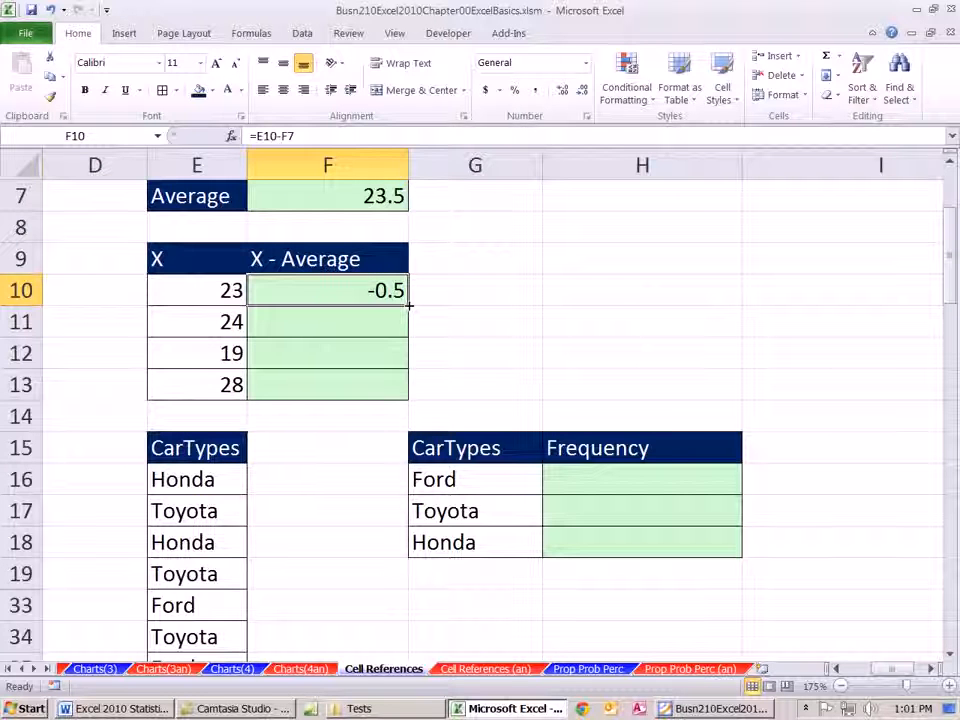
Step: Copy the relative formula from F10 down to F11 and examine which cells the copy refers to
{"action": "left_click_drag", "start_coordinate": [409, 305], "coordinate": [412, 335]}
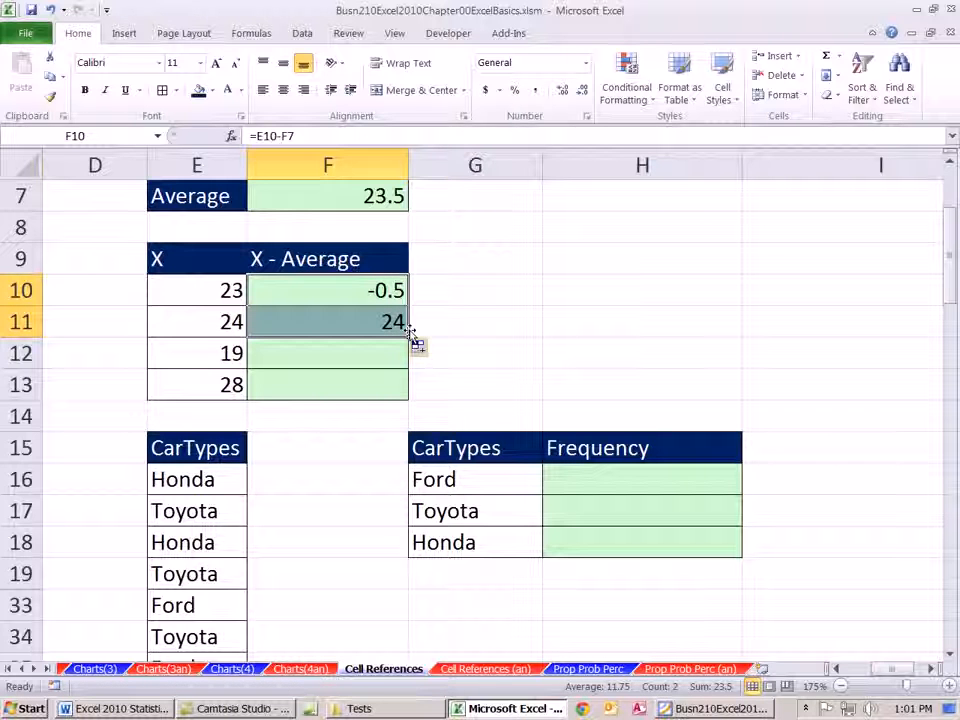
{"action": "left_click", "coordinate": [332, 321]}
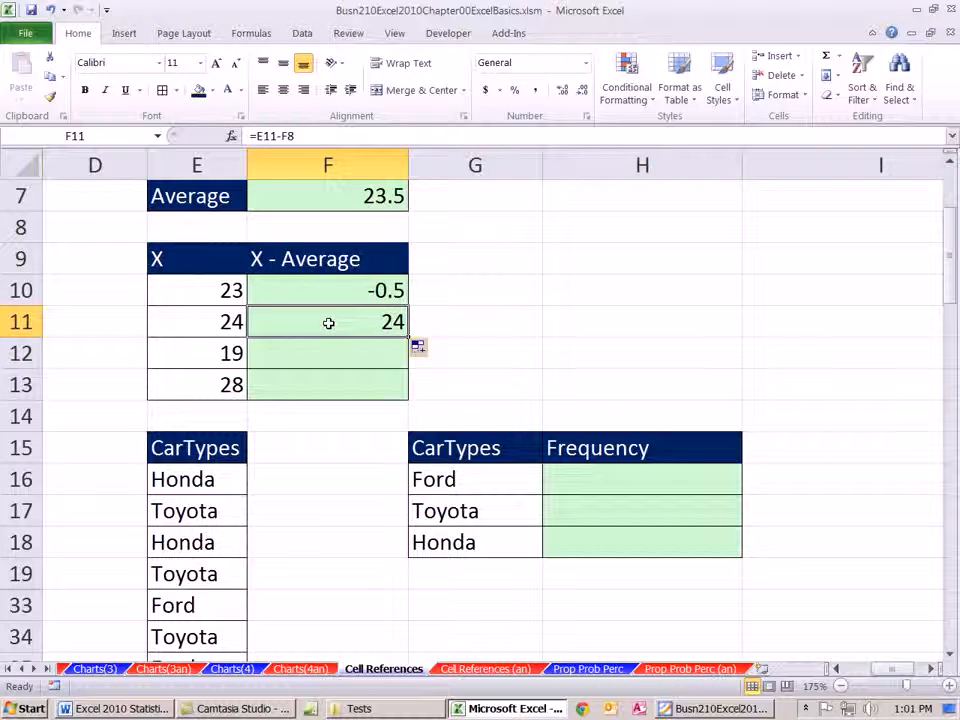
{"action": "key", "text": "F2"}
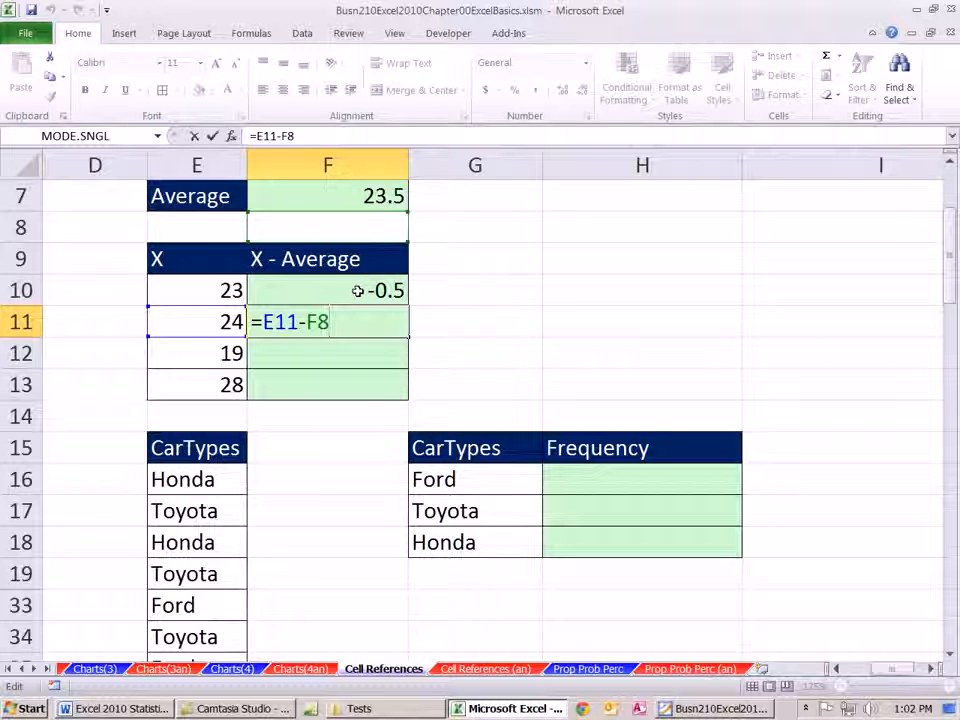
{"action": "key", "text": "Escape"}
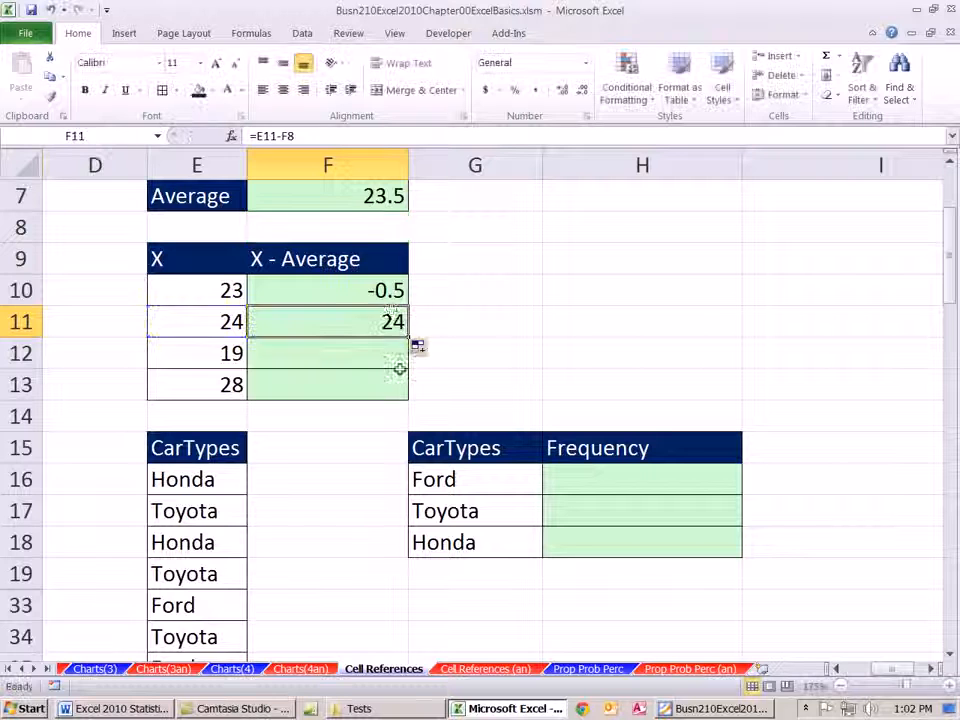
Step: Clear F10:F11 and enter =E10-$F$7 in F10, with the reference to the average locked as absolute
{"action": "left_click_drag", "start_coordinate": [384, 293], "coordinate": [380, 321]}
{"action": "key", "text": "Delete"}
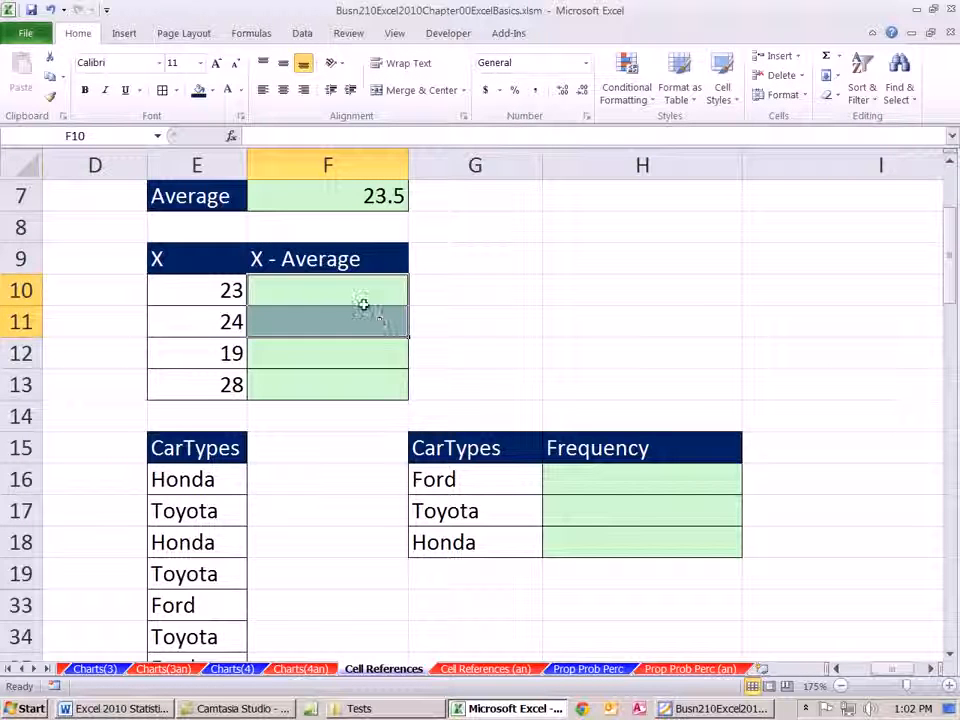
{"action": "left_click", "coordinate": [354, 292]}
{"action": "type", "text": "="}
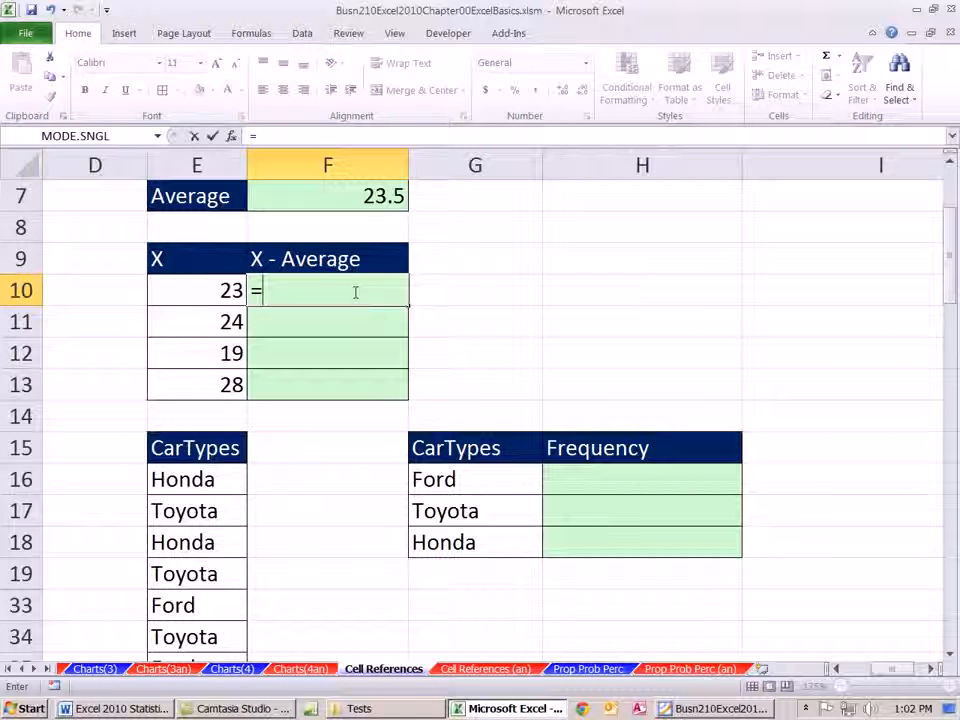
{"action": "left_click", "coordinate": [195, 285]}
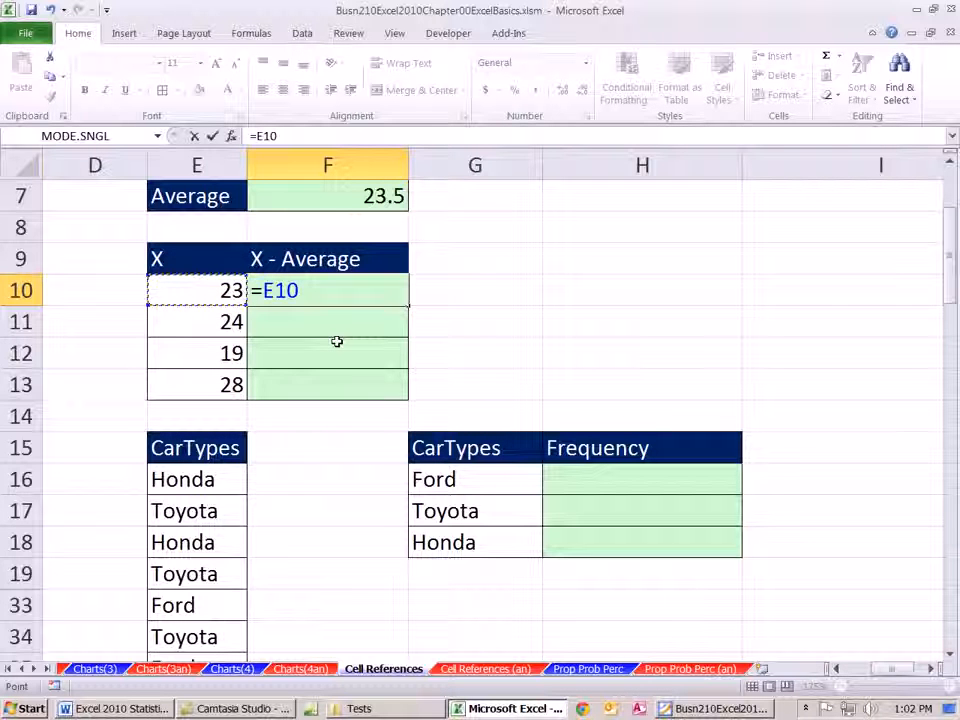
{"action": "type", "text": "-"}
{"action": "left_click", "coordinate": [343, 199]}
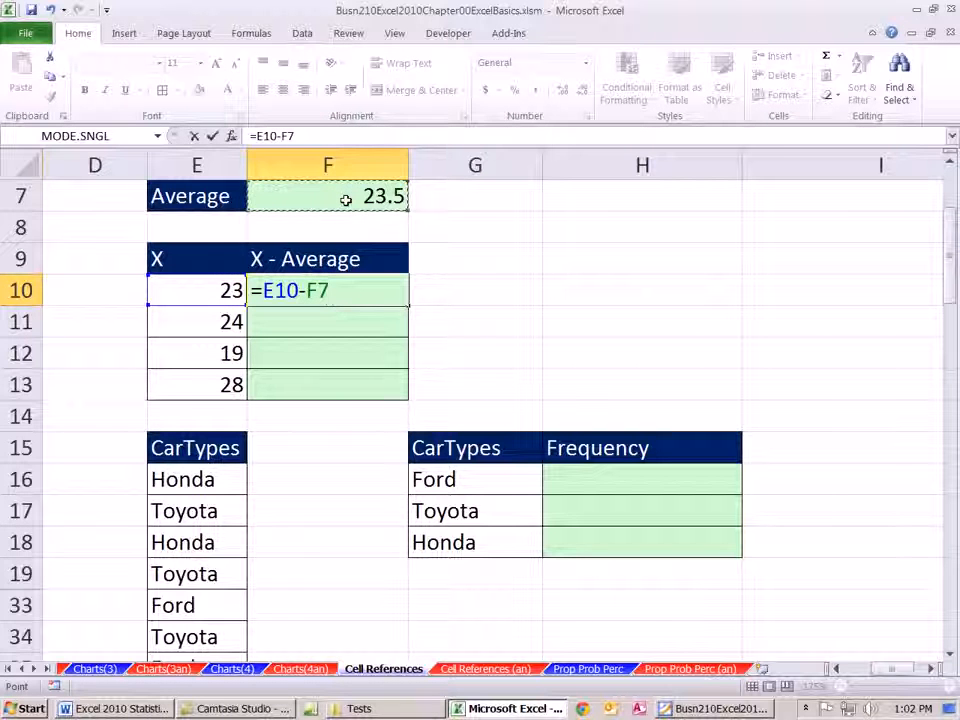
{"action": "key", "text": "F4"}
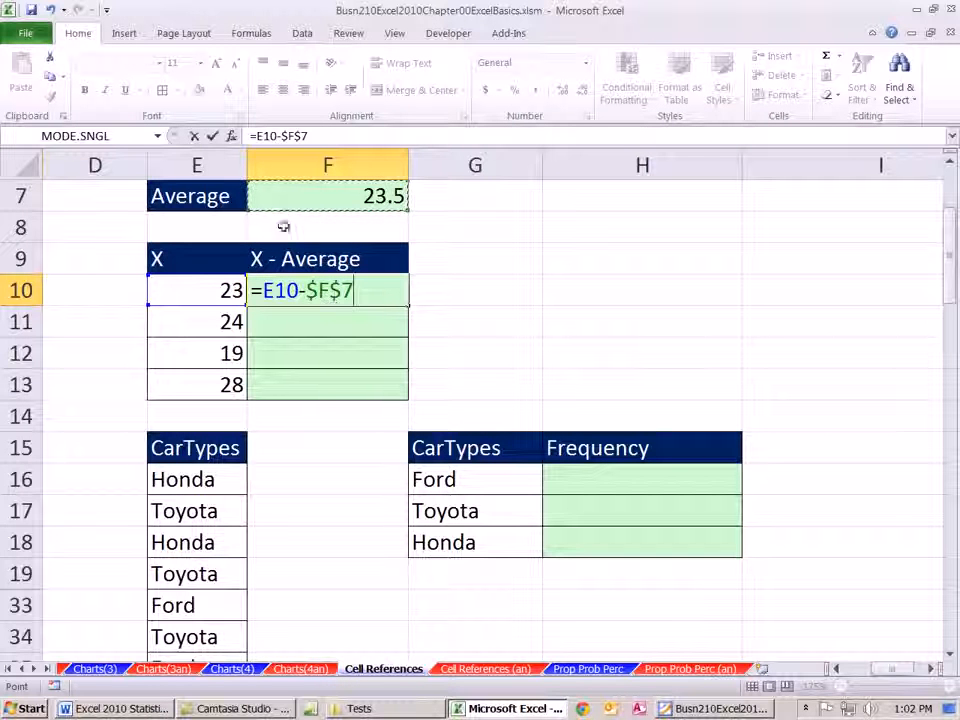
{"action": "left_click_drag", "start_coordinate": [306, 291], "coordinate": [373, 296]}
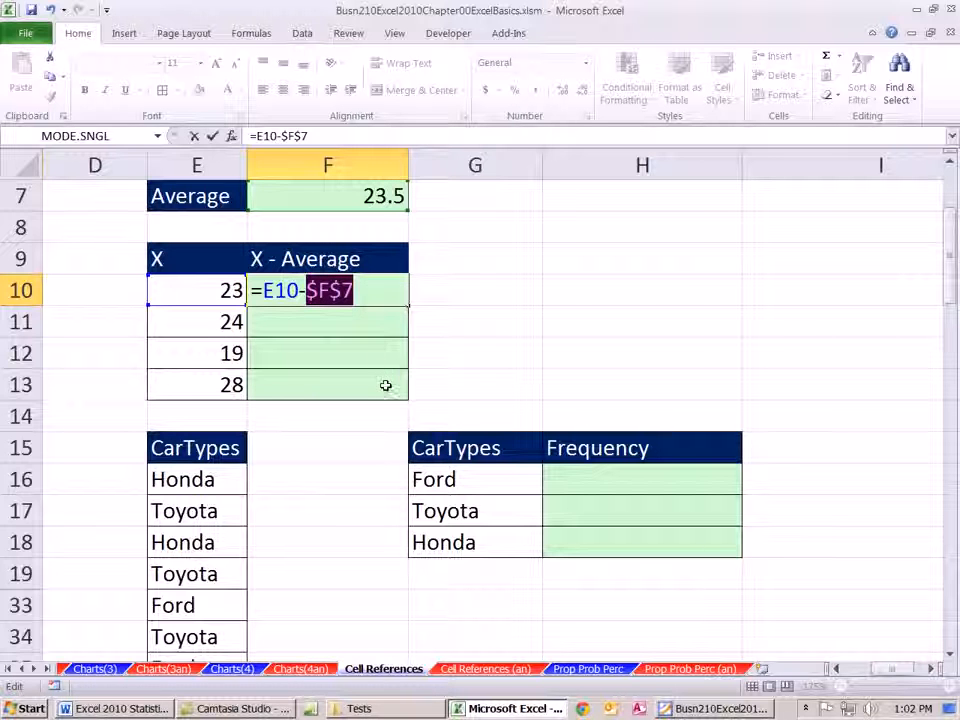
{"action": "left_click", "coordinate": [364, 296]}
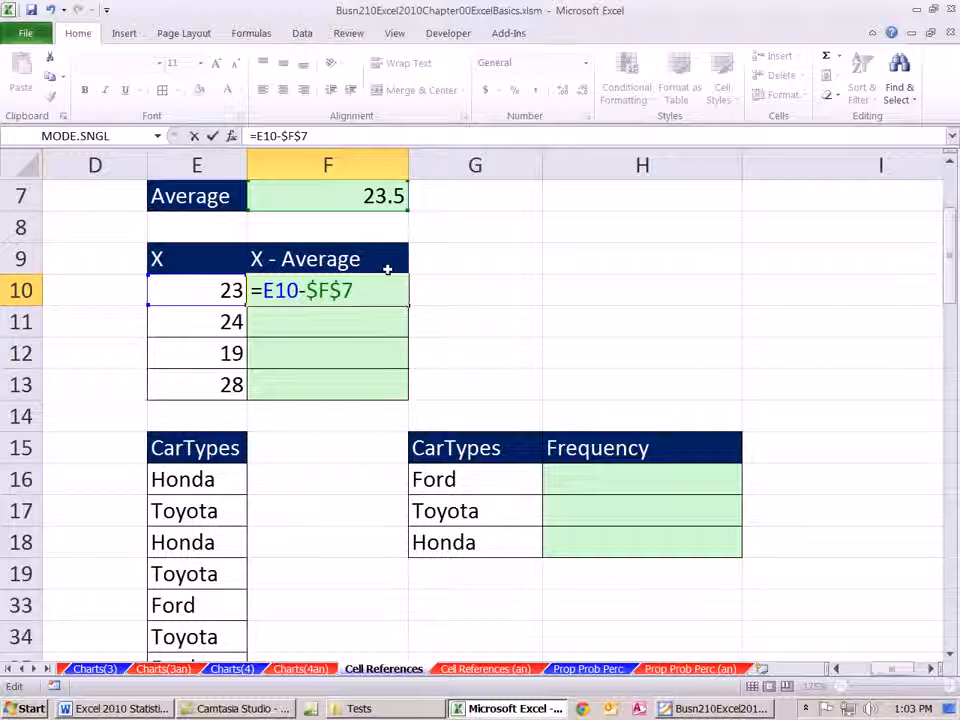
{"action": "key", "text": "ctrl+Return"}
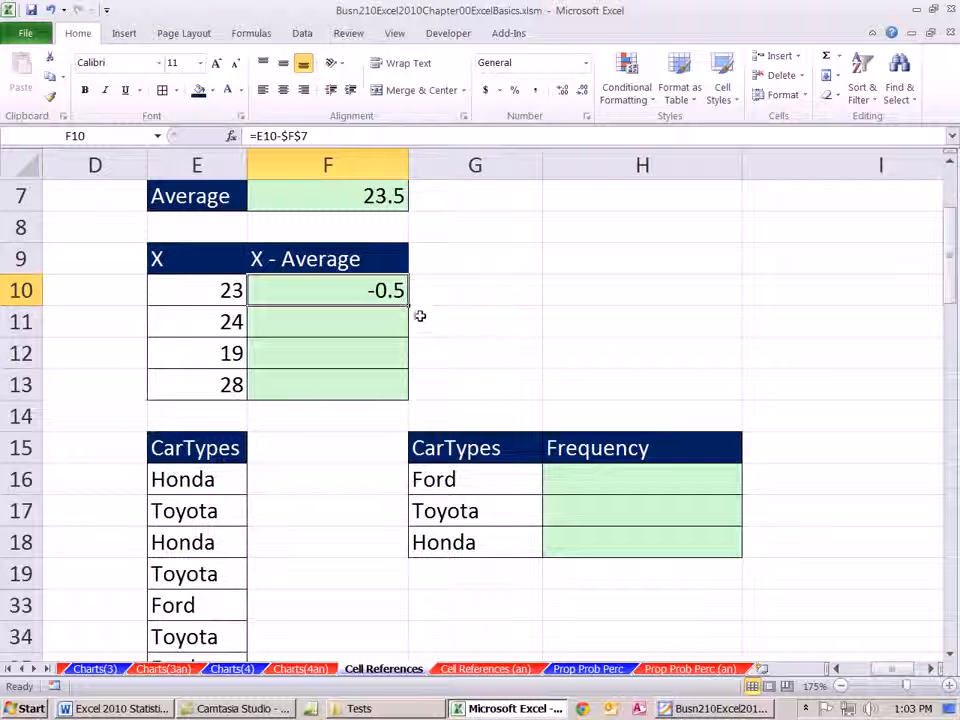
Step: Copy the formula from F10 down through F13 and check the cell references in F13
{"action": "left_click_drag", "start_coordinate": [409, 309], "coordinate": [409, 398]}
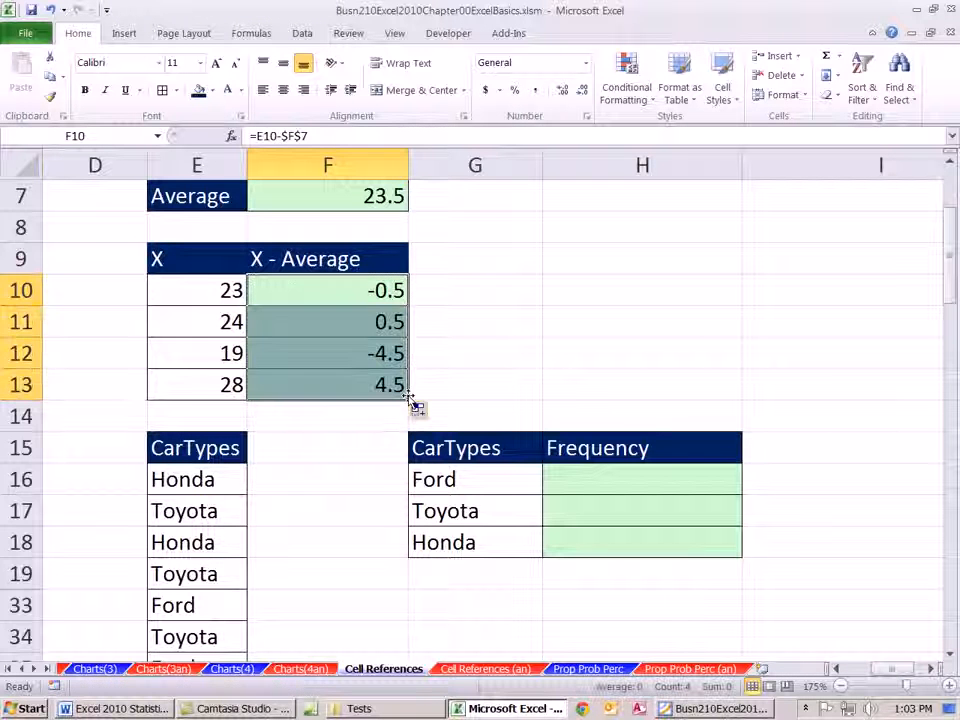
{"action": "left_click", "coordinate": [275, 386]}
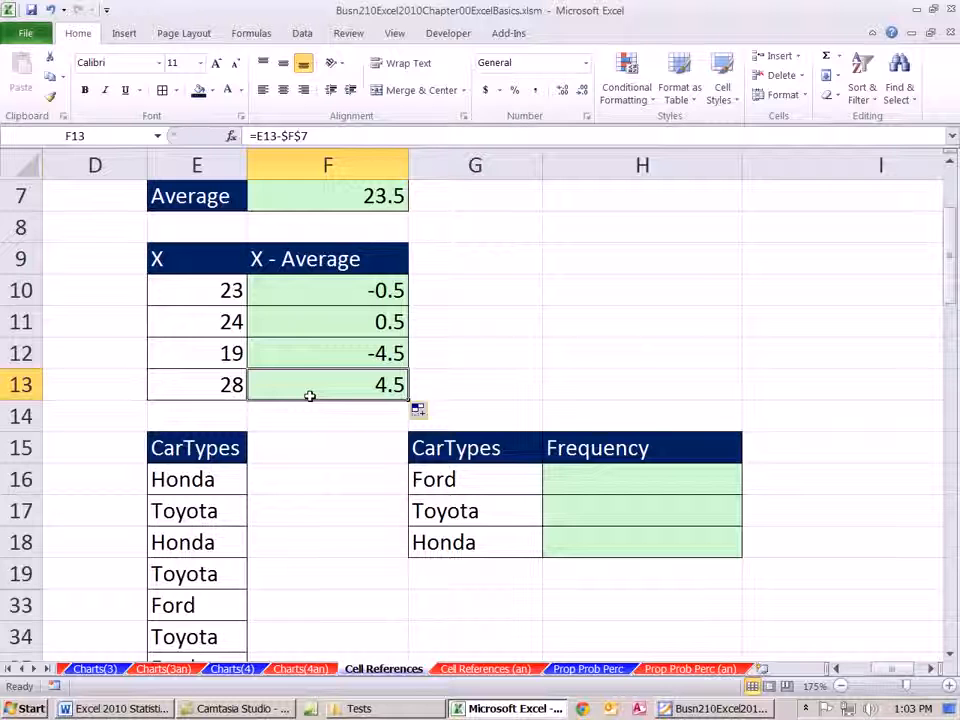
{"action": "key", "text": "F2"}
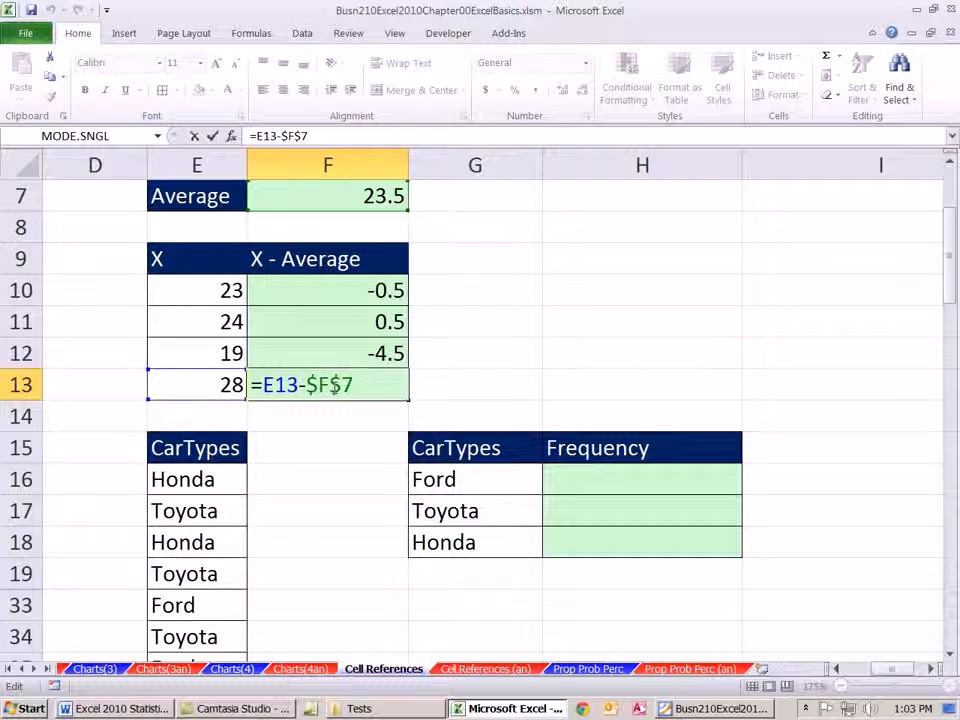
{"action": "key", "text": "Return"}
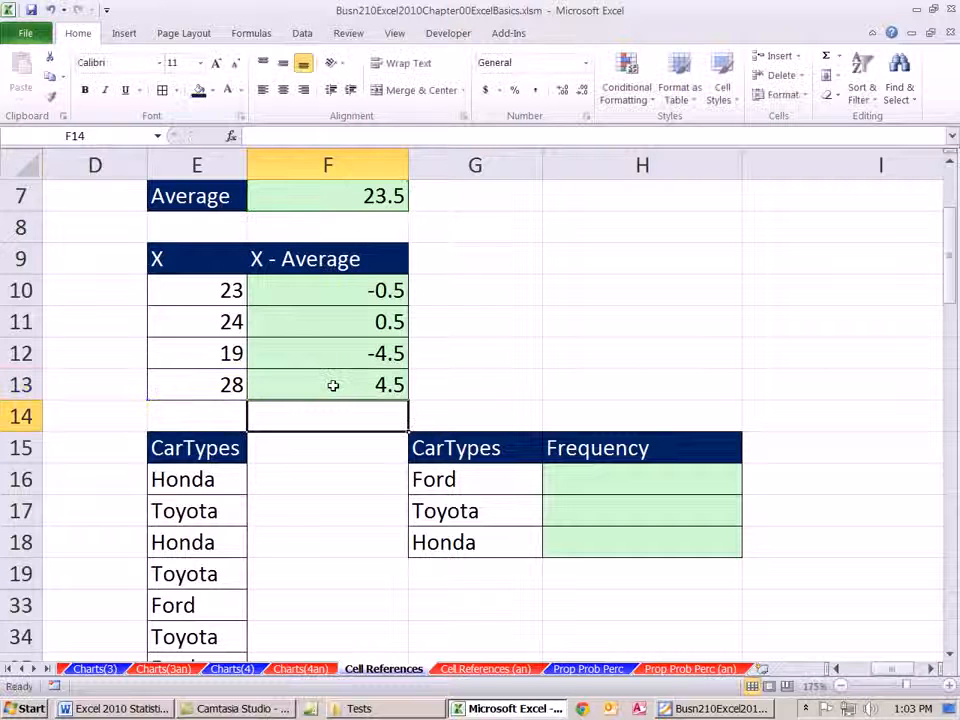
Step: Examine the CarTypes list starting at E16 as the source data for the Frequency table in G15:H18
{"action": "left_click", "coordinate": [617, 482]}
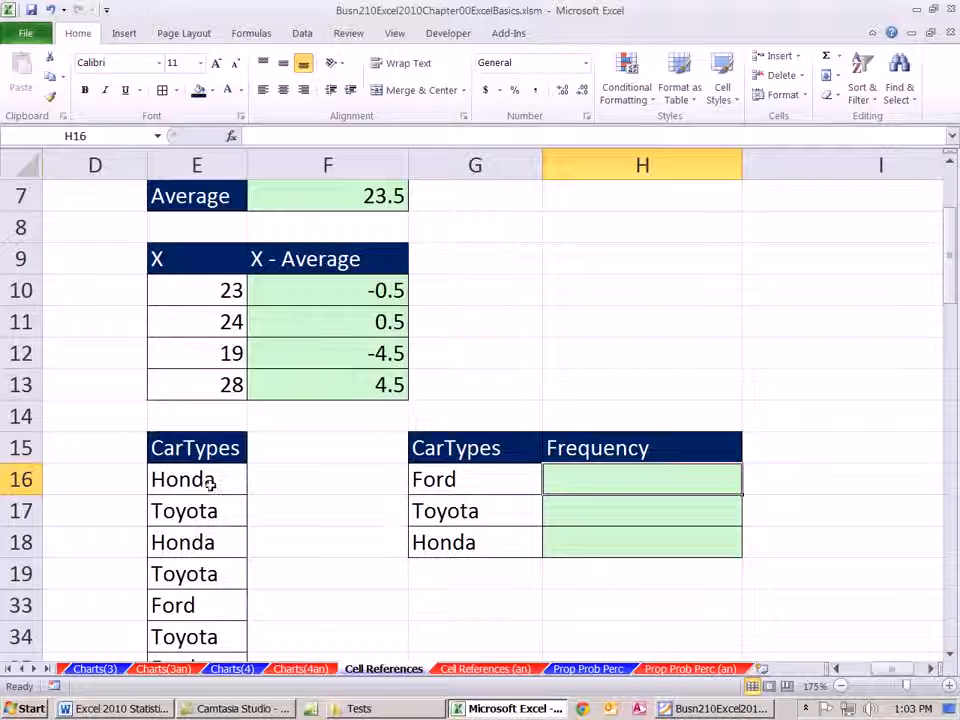
{"action": "left_click_drag", "start_coordinate": [205, 481], "coordinate": [206, 622]}
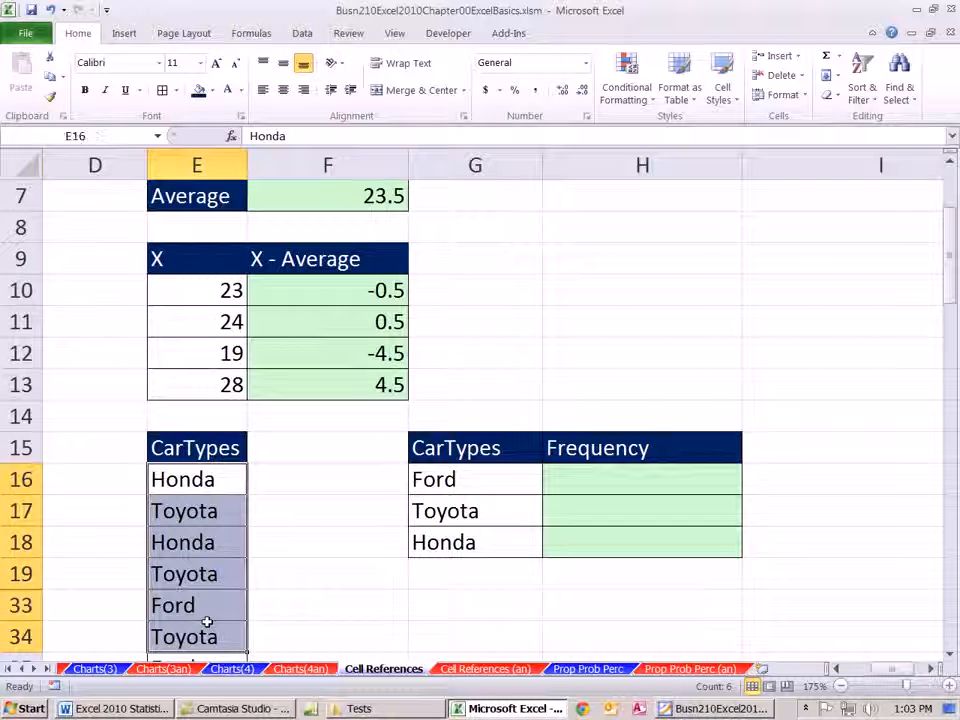
{"action": "left_click", "coordinate": [170, 483]}
{"action": "left_click", "coordinate": [184, 514]}
{"action": "left_click", "coordinate": [189, 545]}
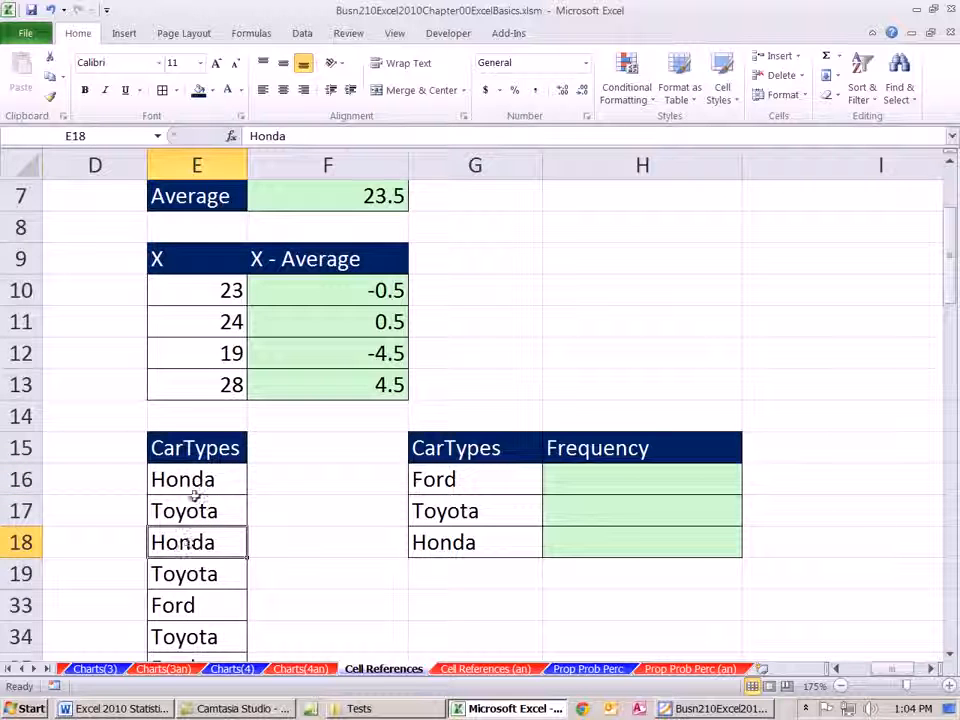
{"action": "left_click", "coordinate": [200, 483]}
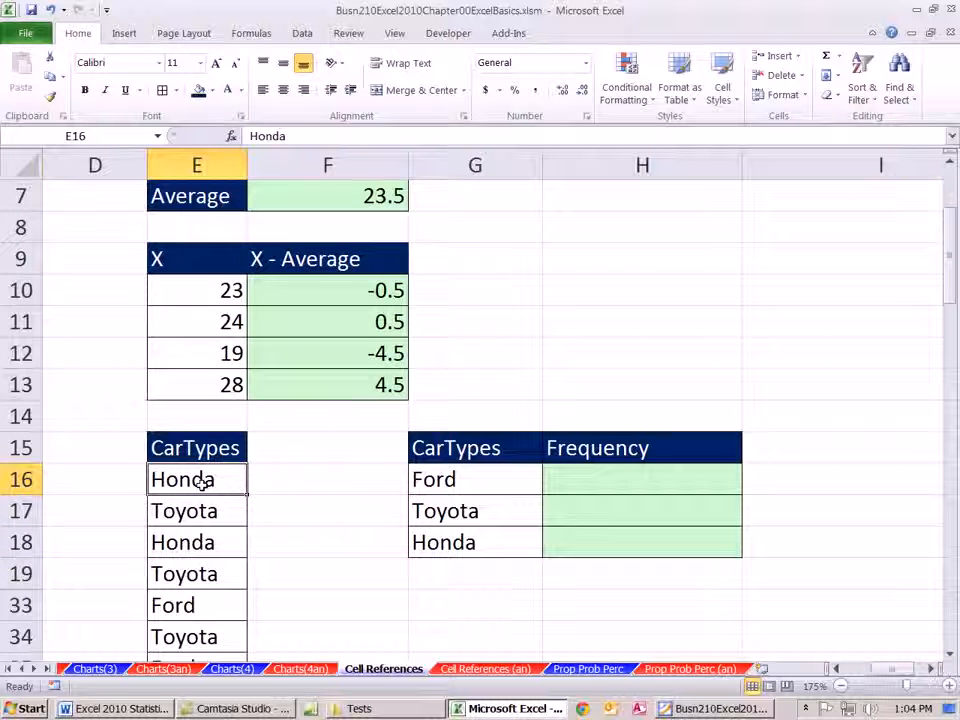
Step: Compare individual entries of the CarTypes list in column E with the car types to be counted in G16:G18
{"action": "left_click", "coordinate": [198, 511]}
{"action": "left_click", "coordinate": [204, 542]}
{"action": "left_click", "coordinate": [206, 574]}
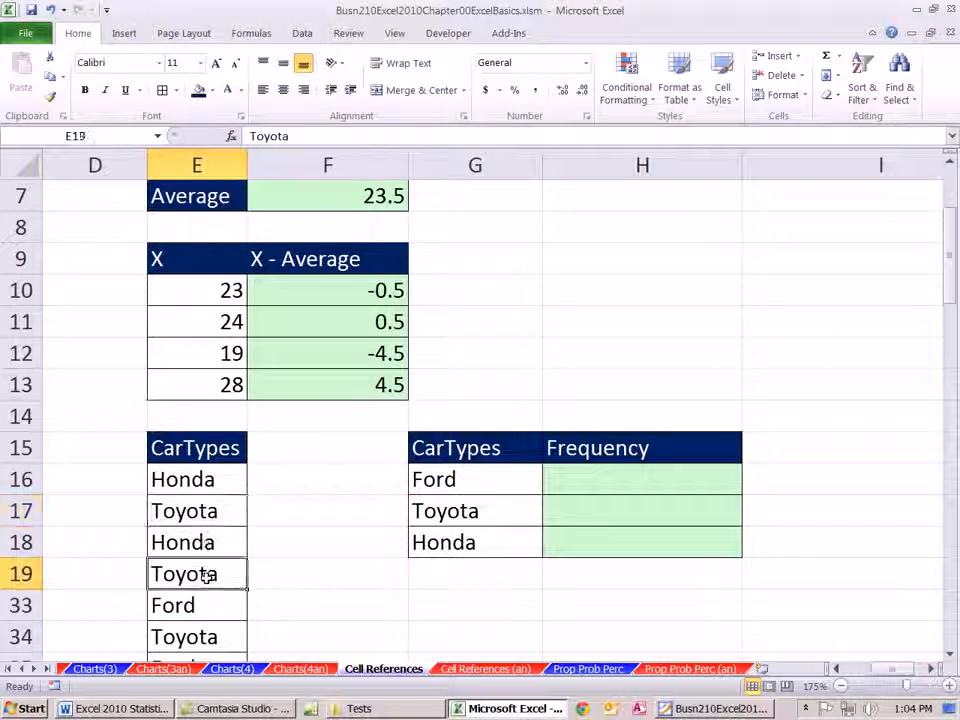
{"action": "left_click", "coordinate": [201, 605]}
{"action": "left_click", "coordinate": [502, 481]}
{"action": "left_click_drag", "start_coordinate": [502, 481], "coordinate": [508, 542]}
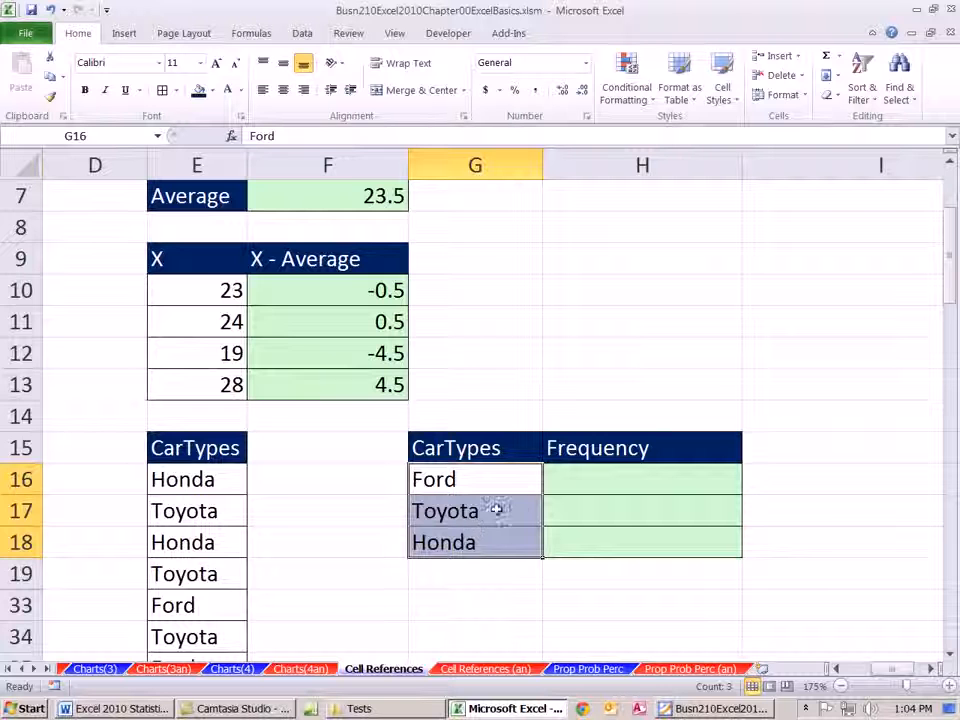
{"action": "left_click", "coordinate": [490, 481]}
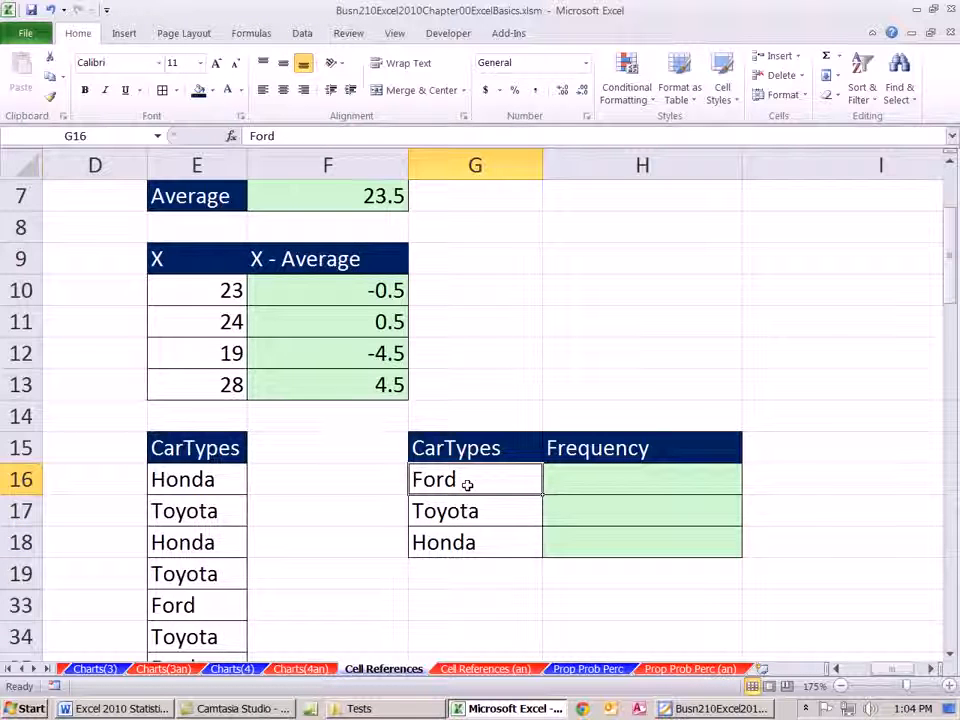
Step: Start a COUNTIF formula in H16 with the CarTypes data E16:E74 as its range
{"action": "left_click", "coordinate": [610, 484]}
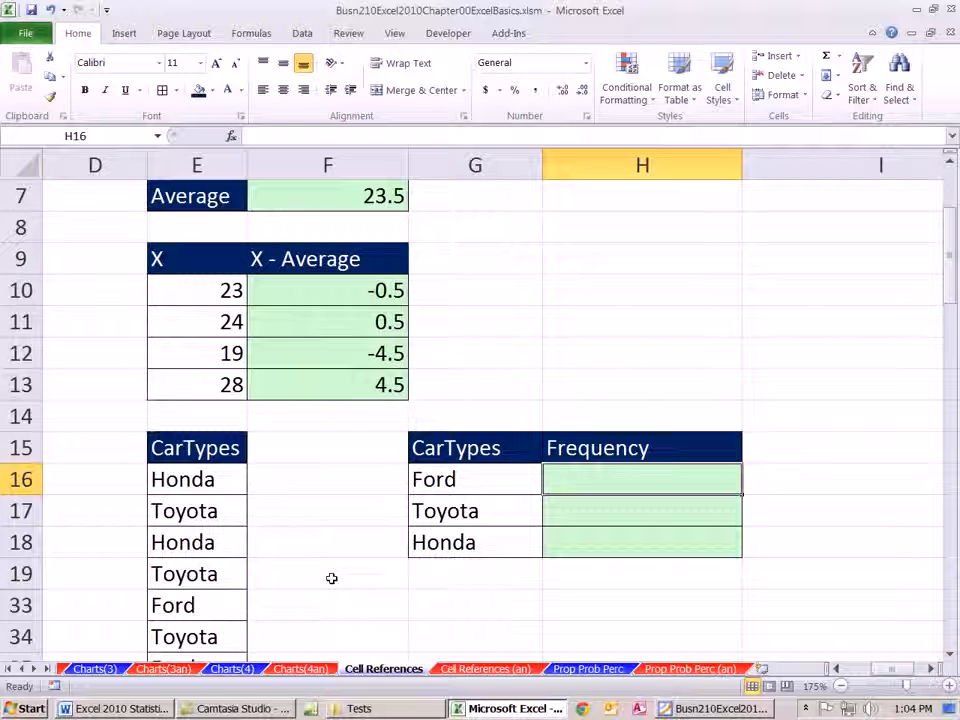
{"action": "type", "text": "=c"}
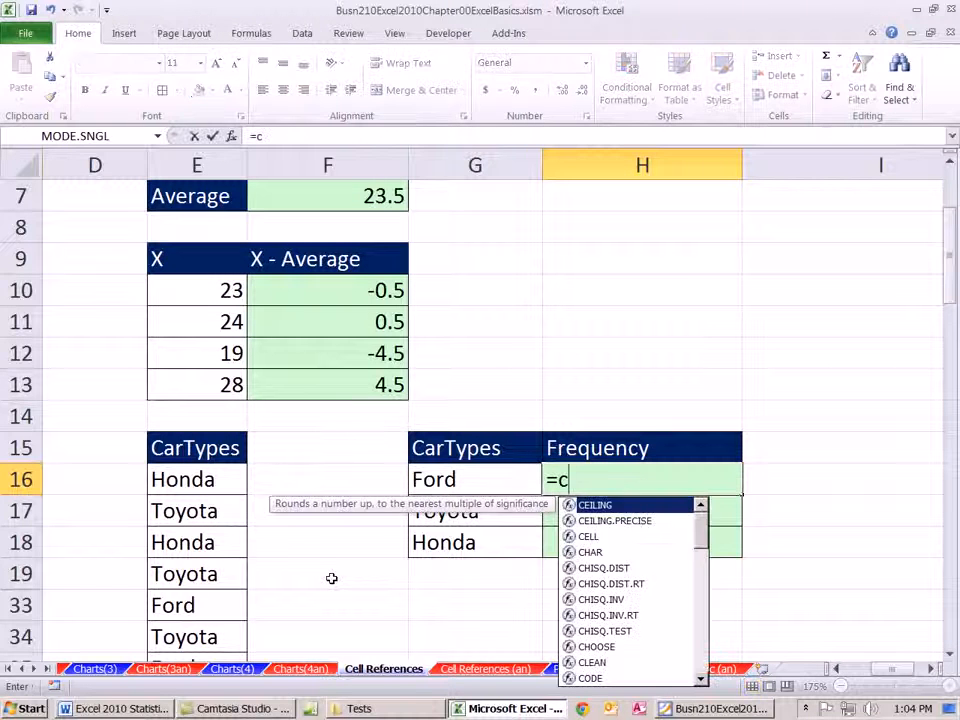
{"action": "type", "text": "ounti"}
{"action": "key", "text": "Tab"}
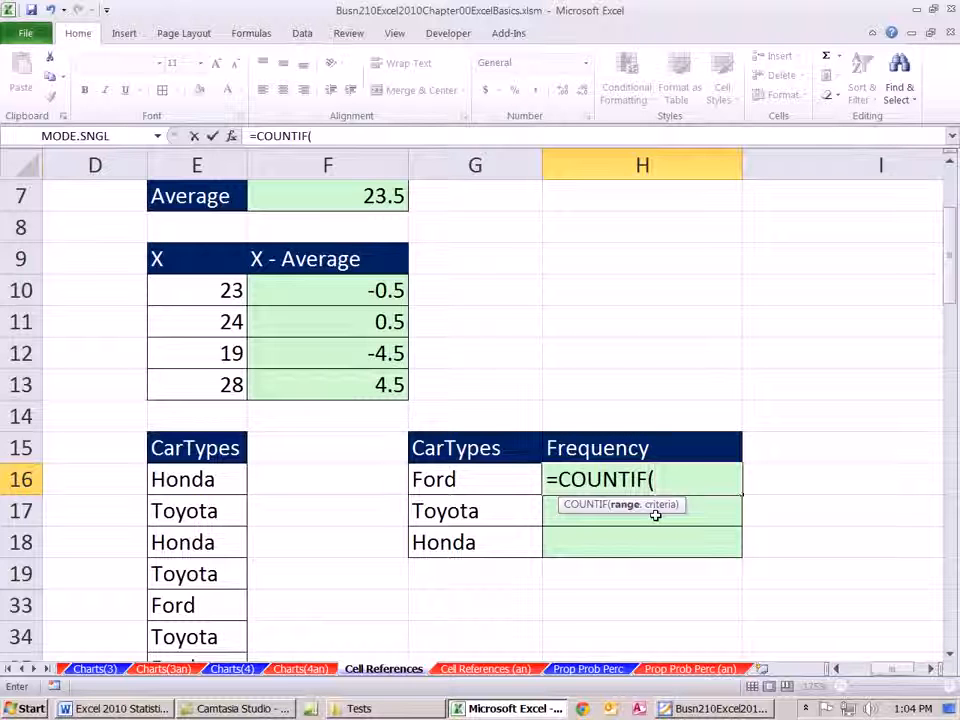
{"action": "left_click", "coordinate": [190, 480]}
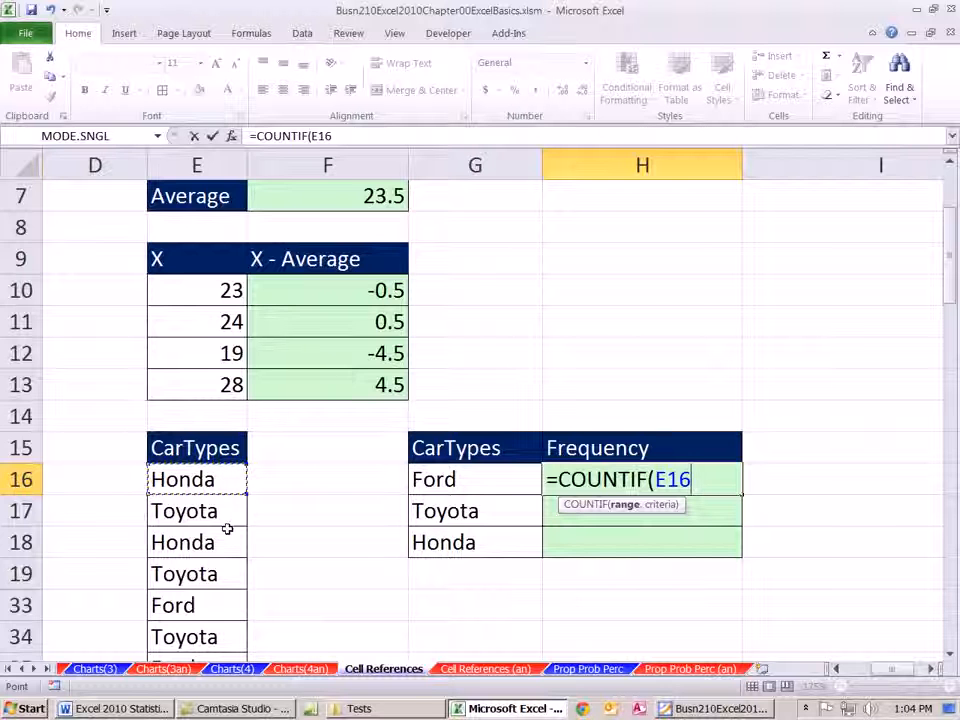
{"action": "key", "text": "ctrl+shift+Down"}
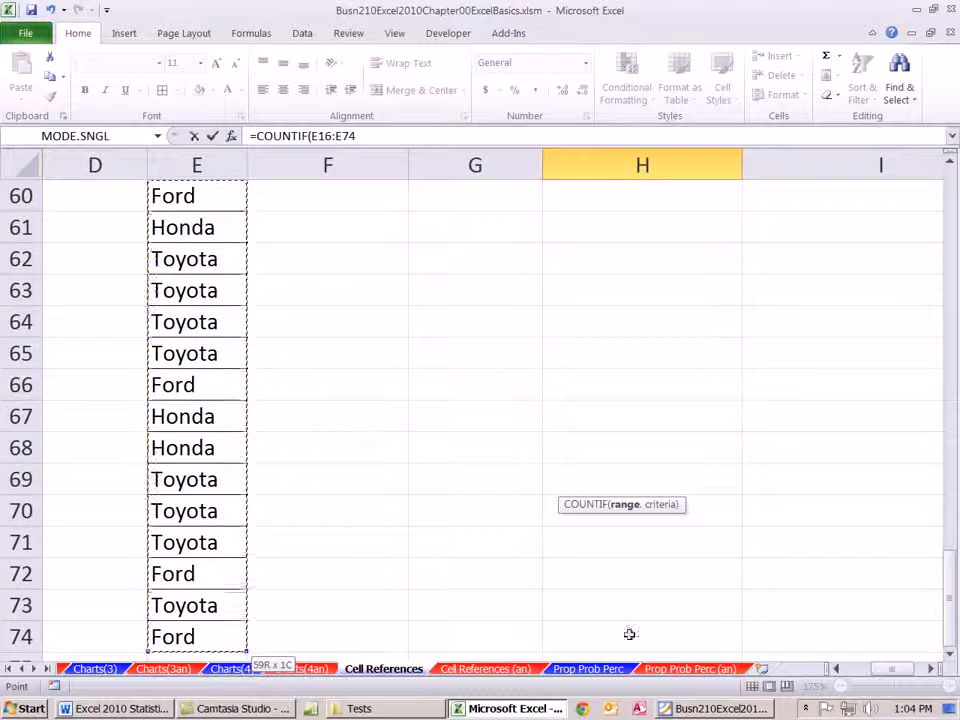
{"action": "left_click_drag", "start_coordinate": [950, 585], "coordinate": [944, 275]}
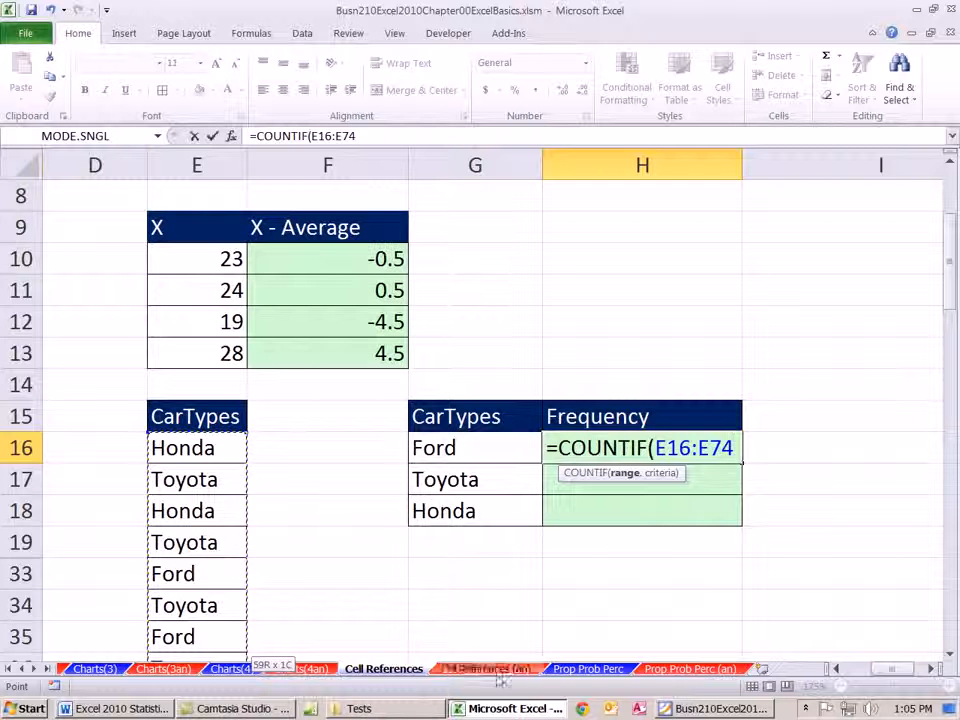
Step: Lock the range as $E$16:$E$74, use G16 as the relative criteria, and enter the COUNTIF formula in H16
{"action": "key", "text": "F4"}
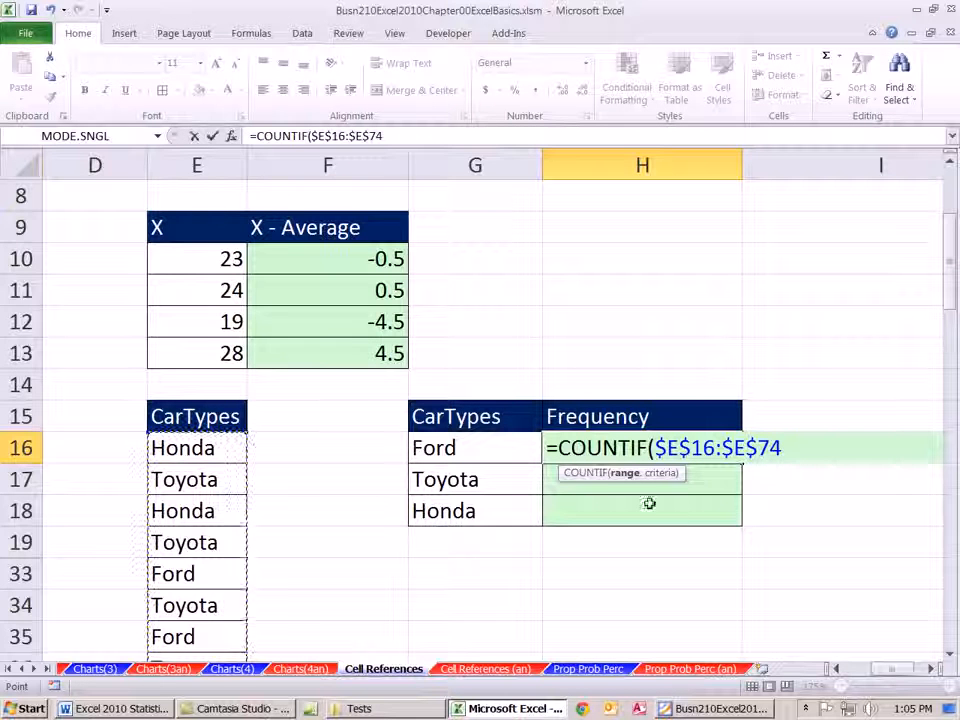
{"action": "type", "text": ","}
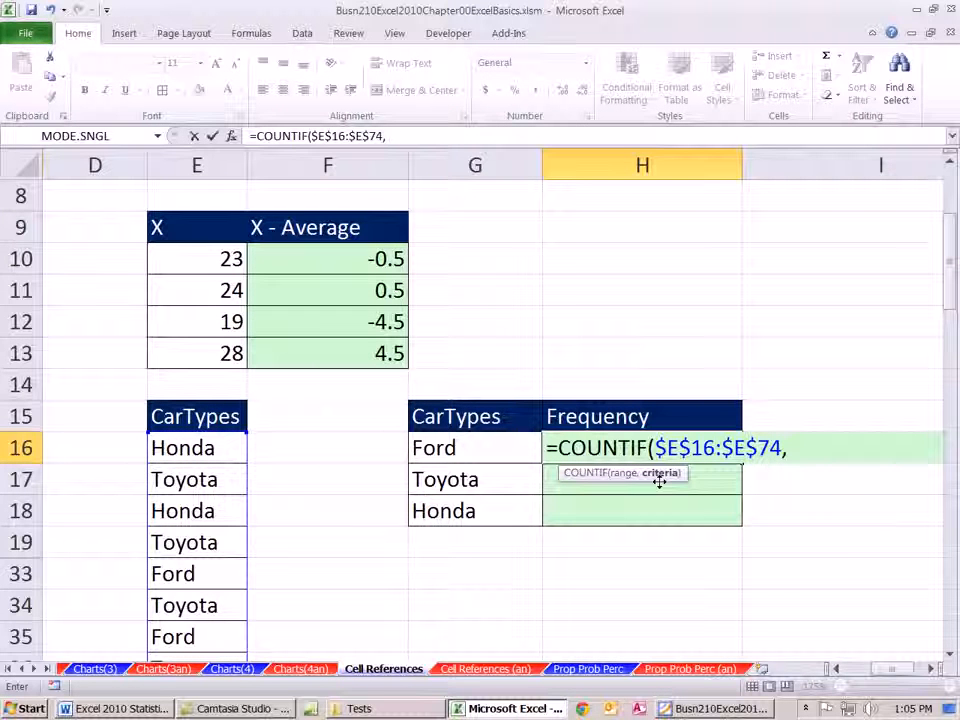
{"action": "left_click", "coordinate": [472, 452]}
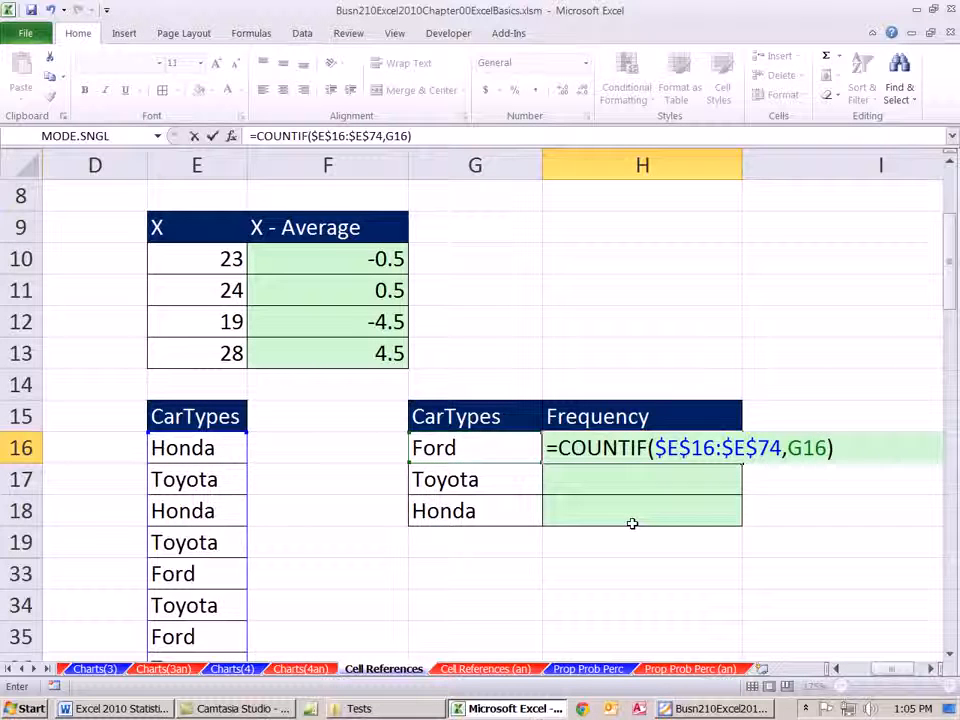
{"action": "key", "text": "ctrl+Return"}
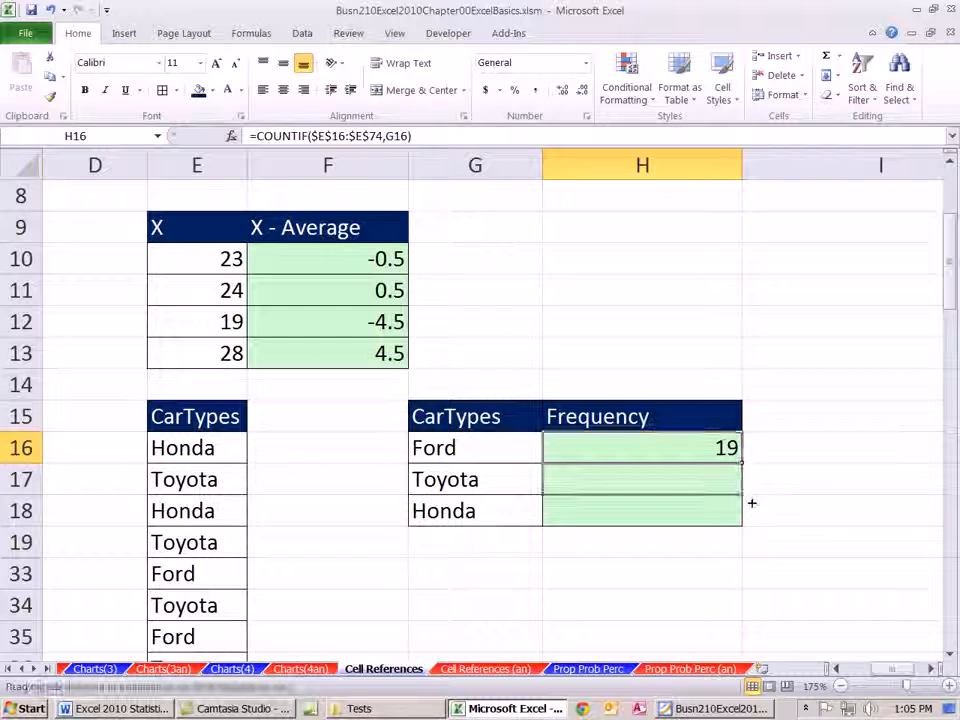
Step: Copy the COUNTIF formula from H16 down through H18
{"action": "left_click_drag", "start_coordinate": [744, 467], "coordinate": [610, 473]}
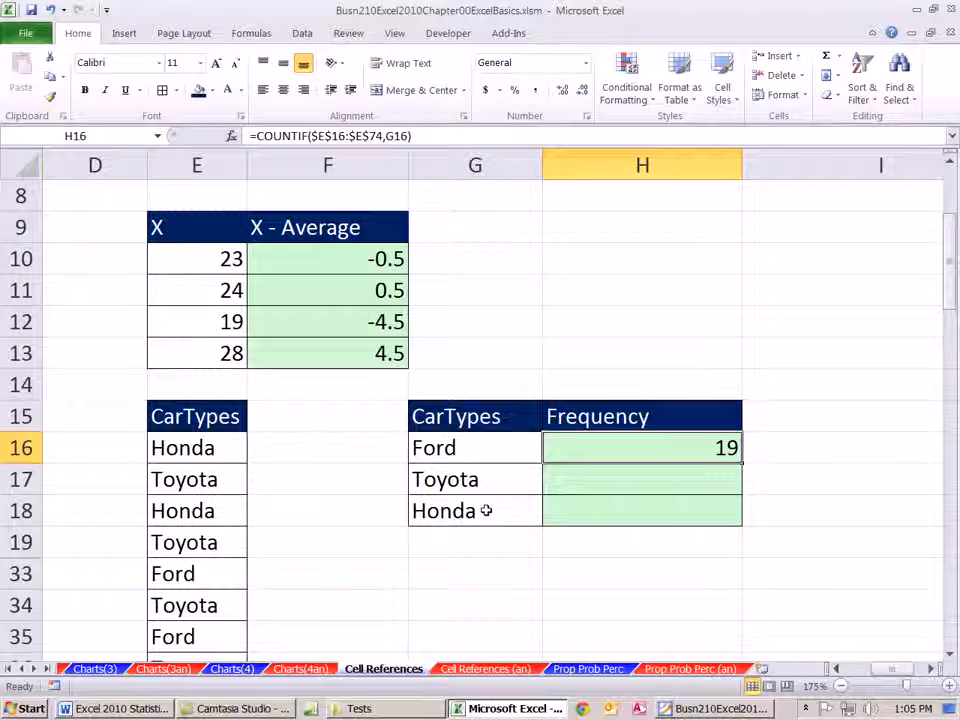
{"action": "double_click", "coordinate": [741, 462]}
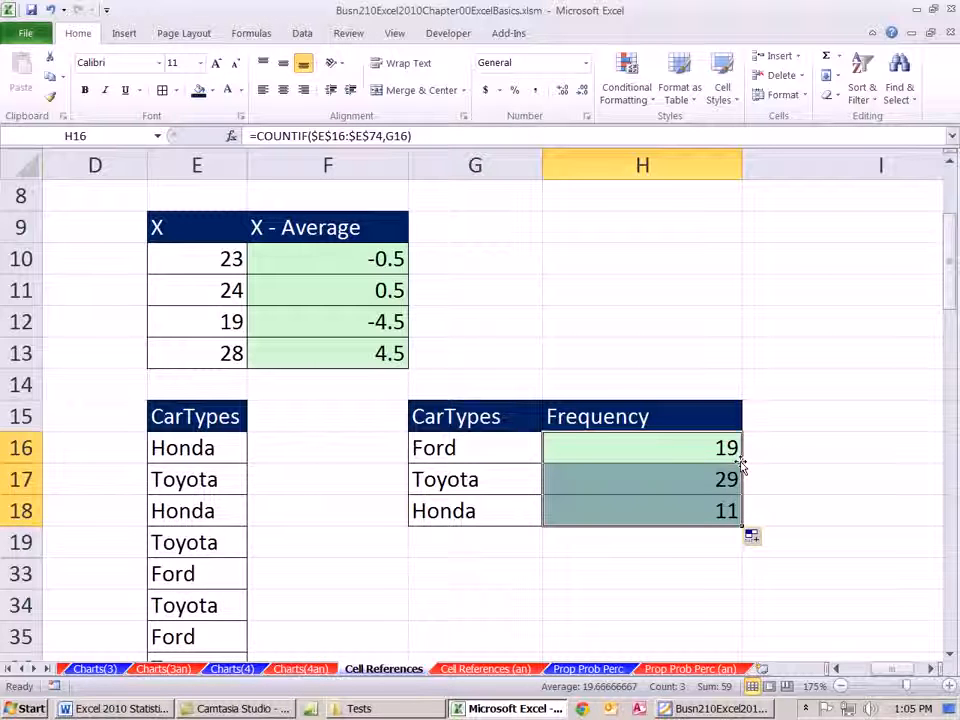
{"action": "key", "text": "ctrl+z"}
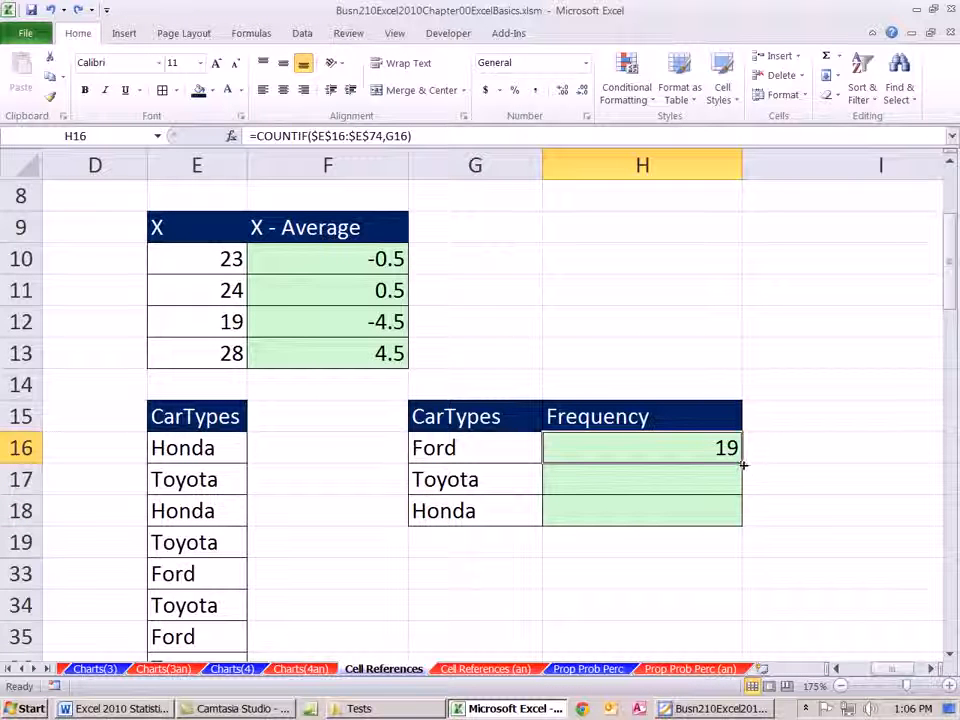
{"action": "double_click", "coordinate": [743, 462]}
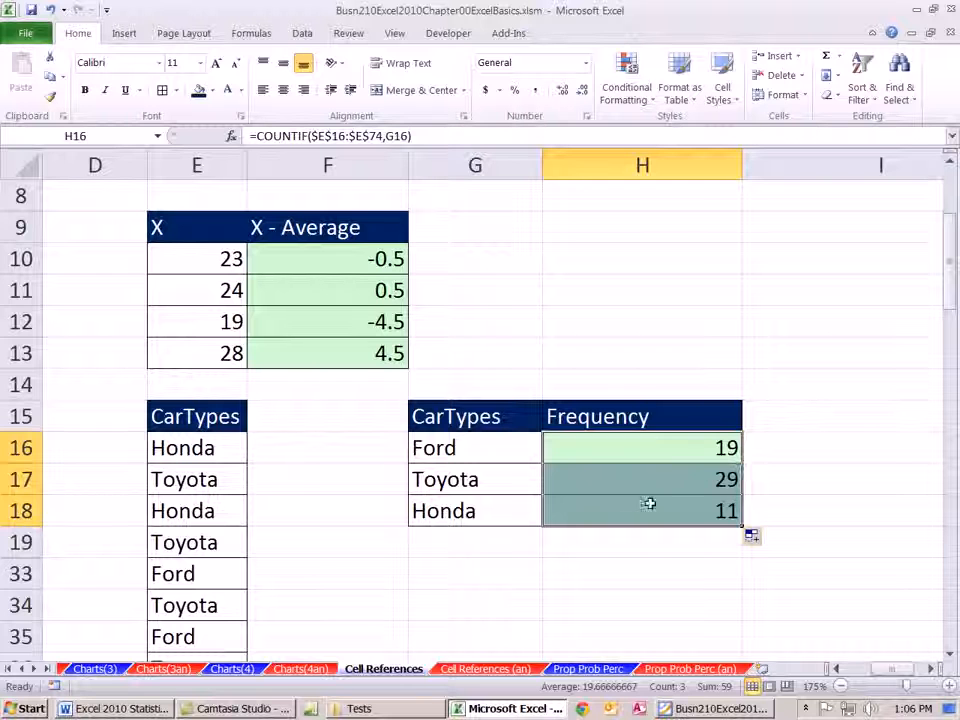
Step: Check the range and criteria references of the copied COUNTIF formula in H18
{"action": "left_click", "coordinate": [586, 516]}
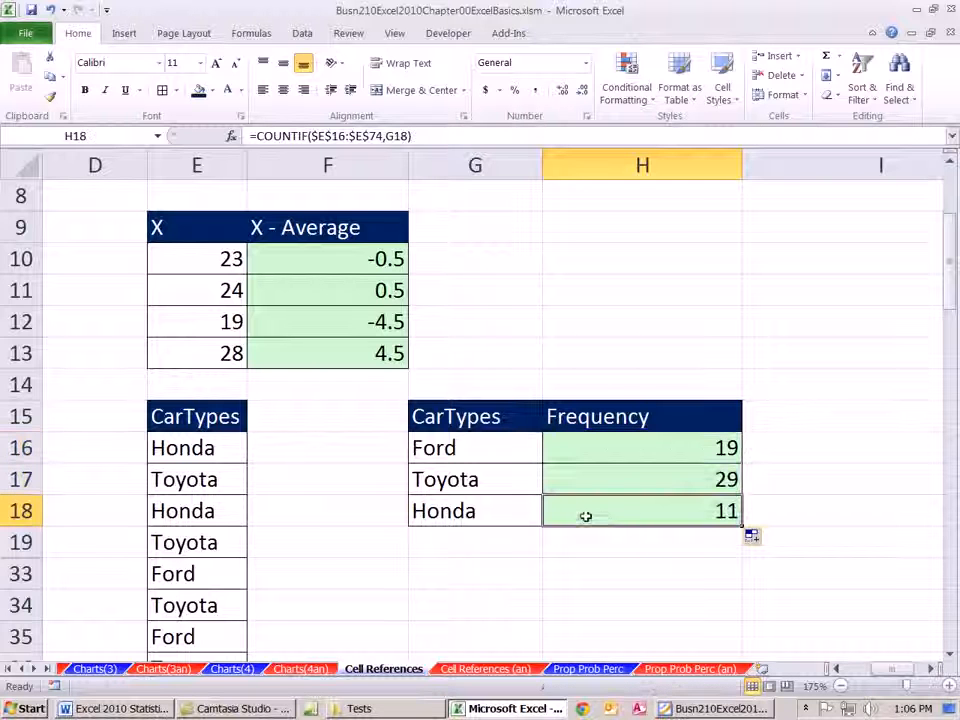
{"action": "double_click", "coordinate": [651, 507]}
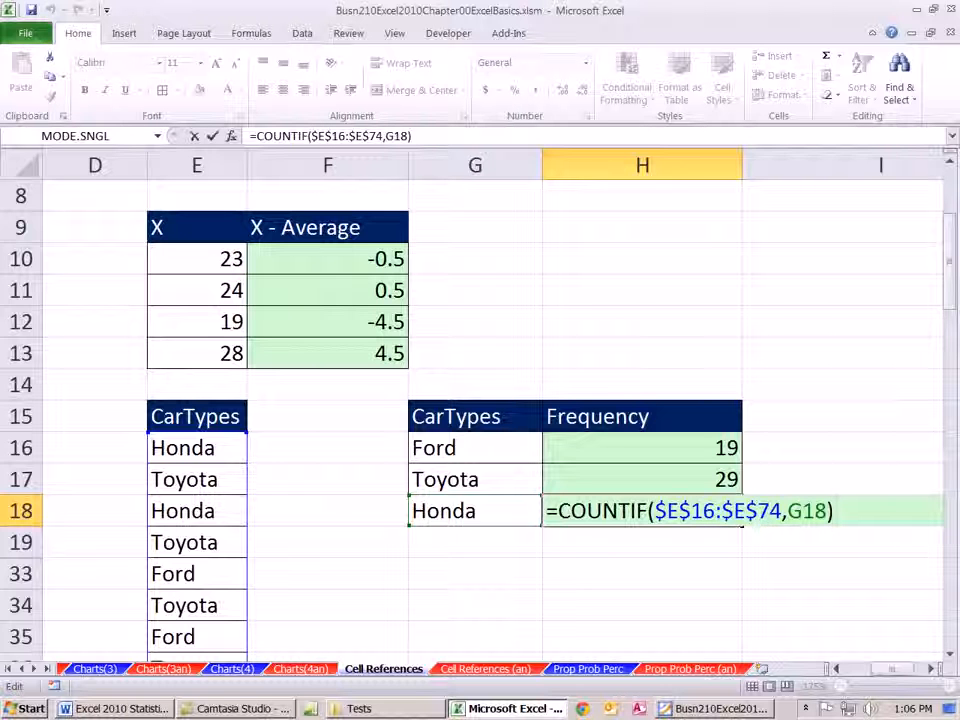
{"action": "key", "text": "Return"}
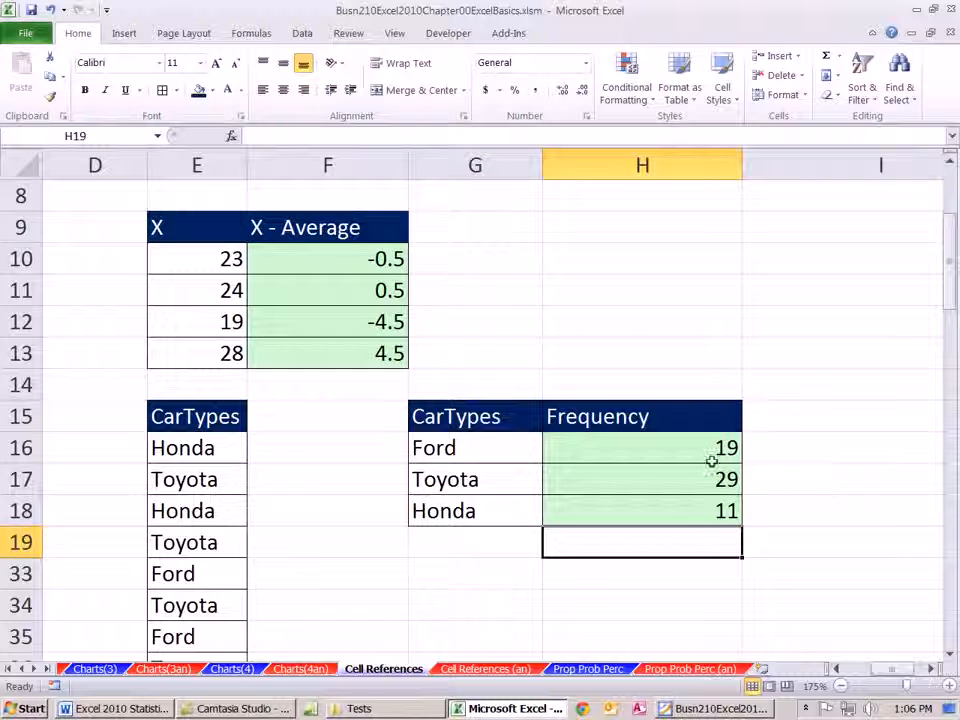
{"action": "left_click_drag", "start_coordinate": [896, 675], "coordinate": [897, 675]}
Step: Review the absolute and relative references in the formulas of H16 and F10 without changing them
{"action": "left_click", "coordinate": [669, 450]}
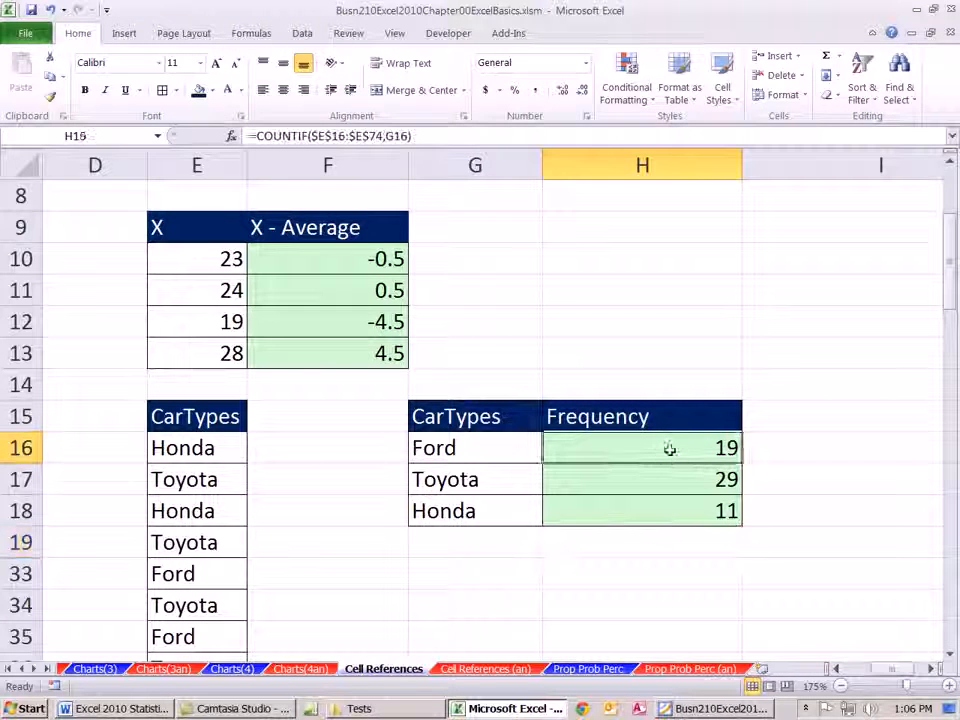
{"action": "key", "text": "F2"}
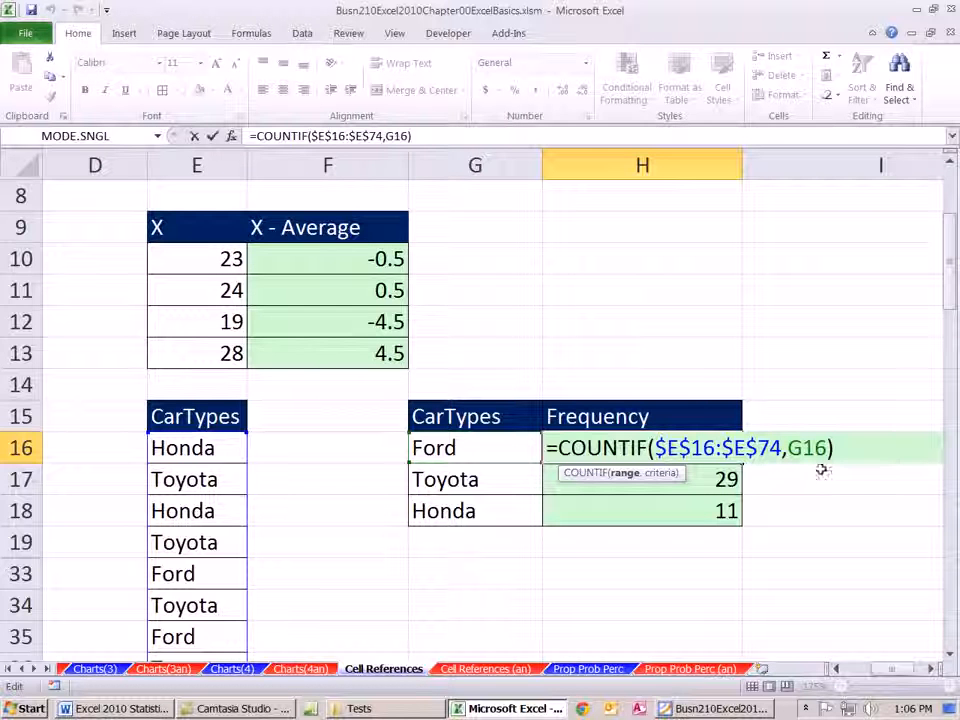
{"action": "key", "text": "Escape"}
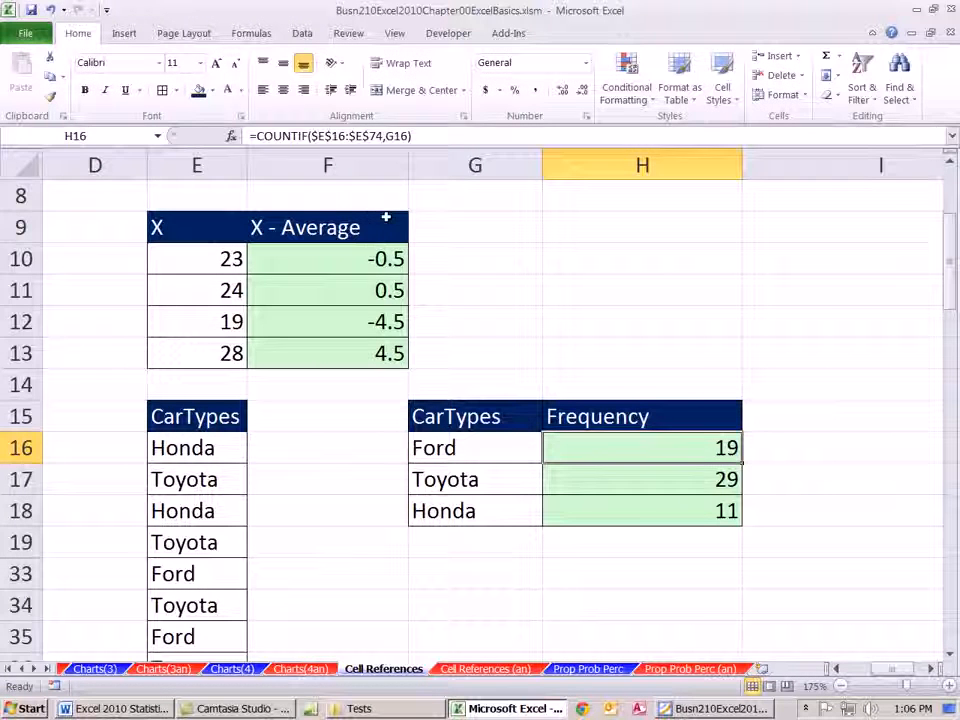
{"action": "left_click", "coordinate": [377, 259]}
{"action": "key", "text": "F2"}
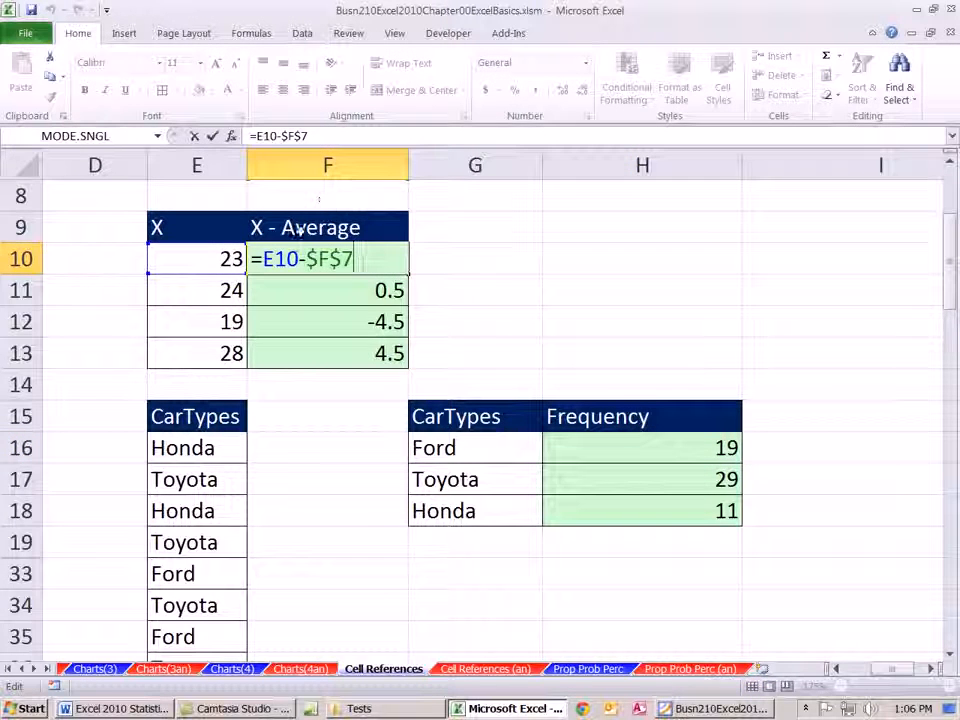
{"action": "key", "text": "Escape"}
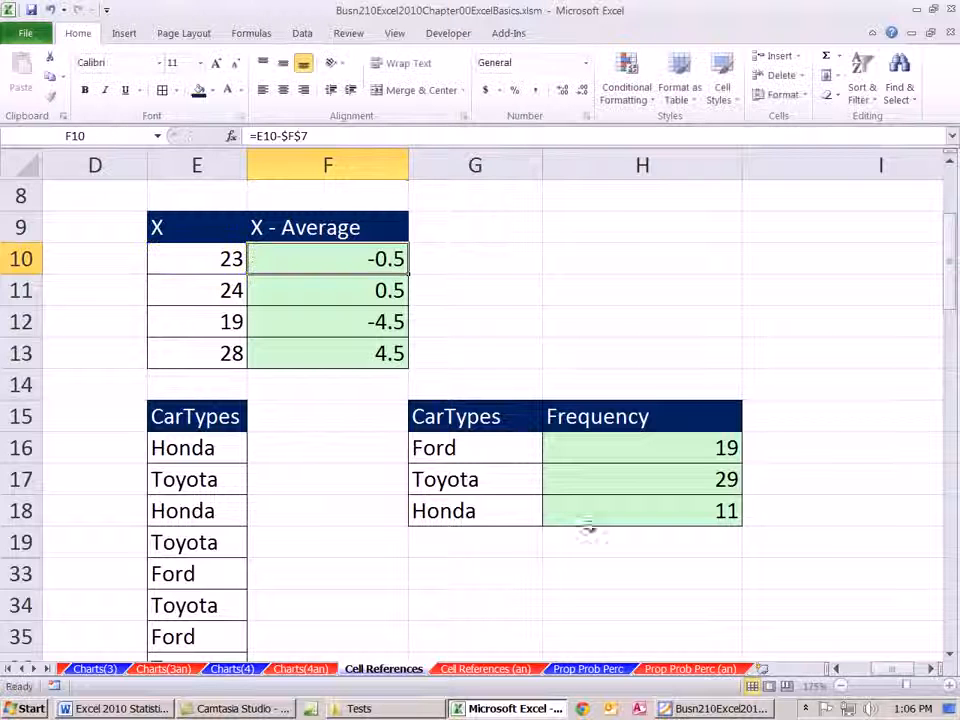
Step: Review the relative range reference in the Ave Quiz 1 formula in A8
{"action": "scroll", "coordinate": [660, 505], "scroll_direction": "left", "scroll_amount": 3}
{"action": "scroll", "coordinate": [501, 456], "scroll_direction": "up", "scroll_amount": 2}
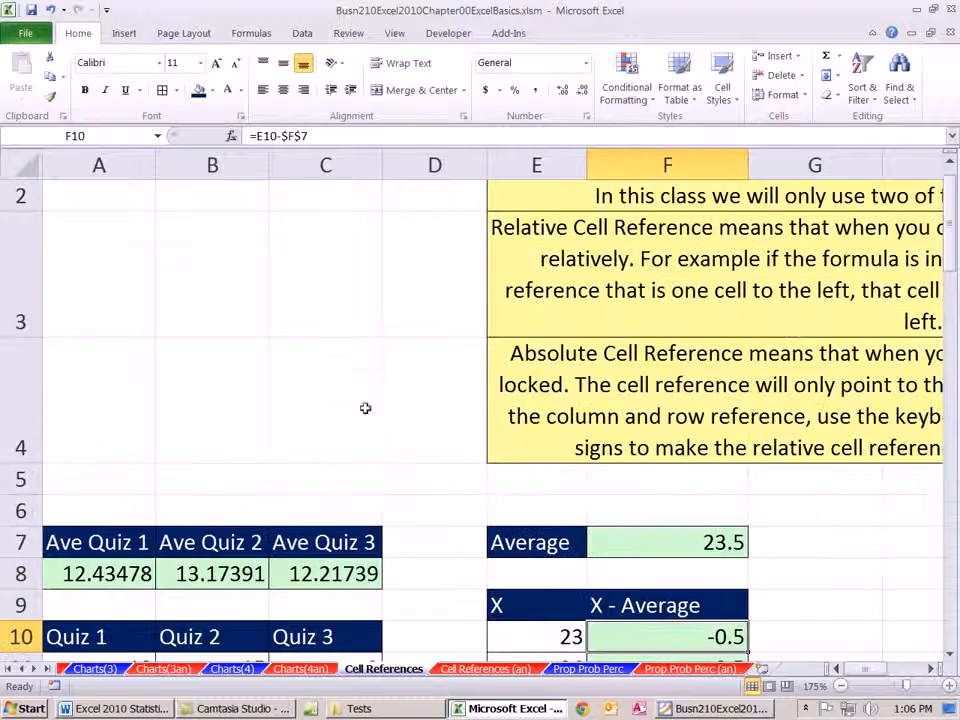
{"action": "scroll", "coordinate": [375, 386], "scroll_direction": "down", "scroll_amount": 1}
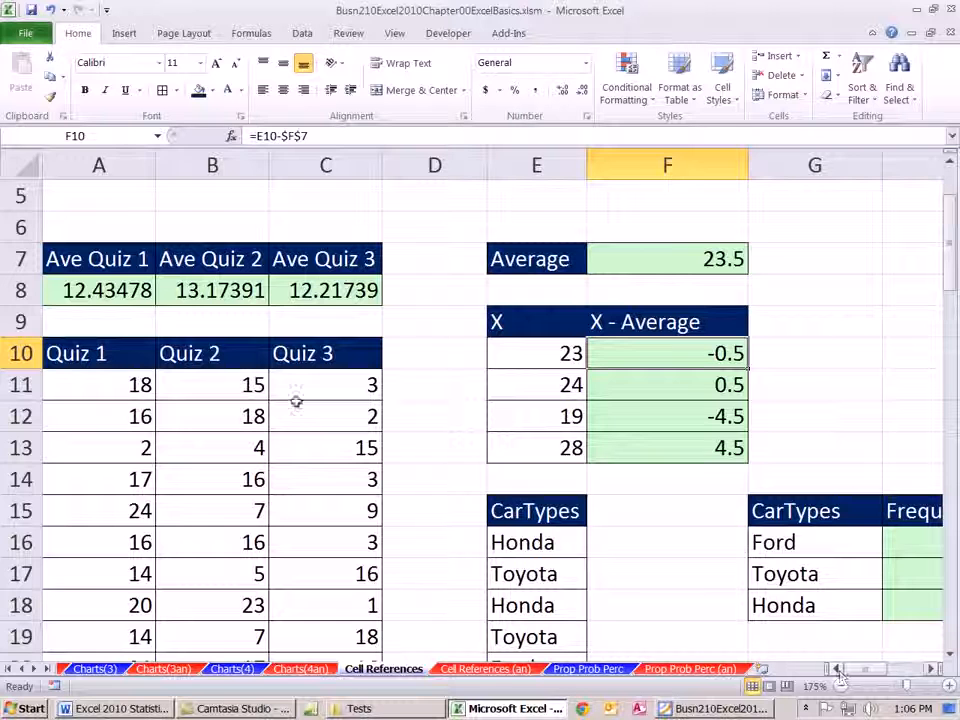
{"action": "double_click", "coordinate": [107, 288]}
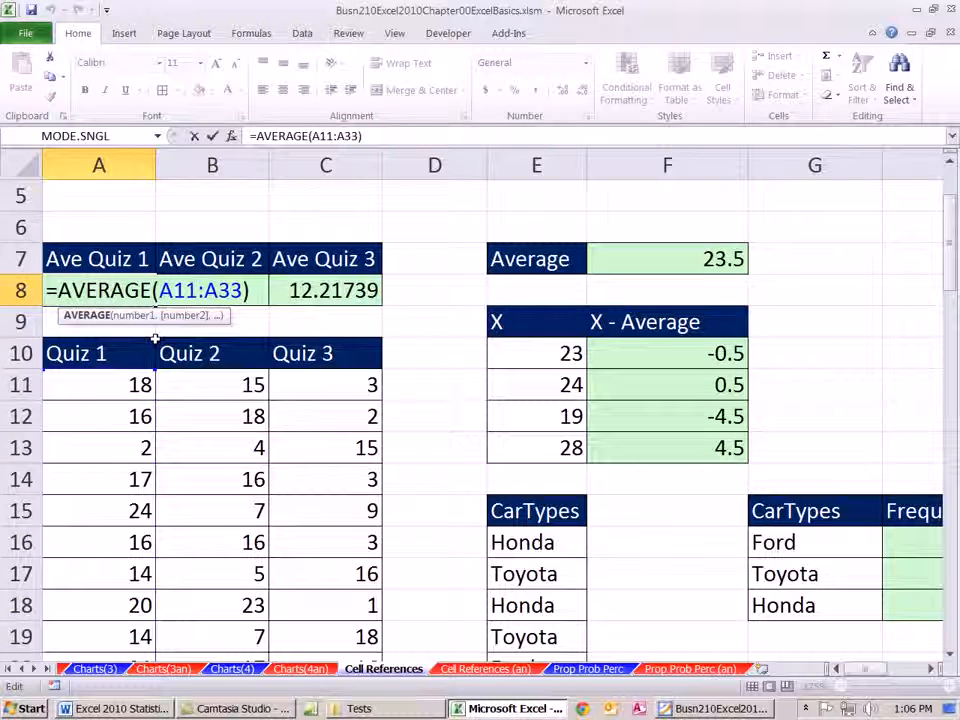
{"action": "key", "text": "ctrl+Return"}
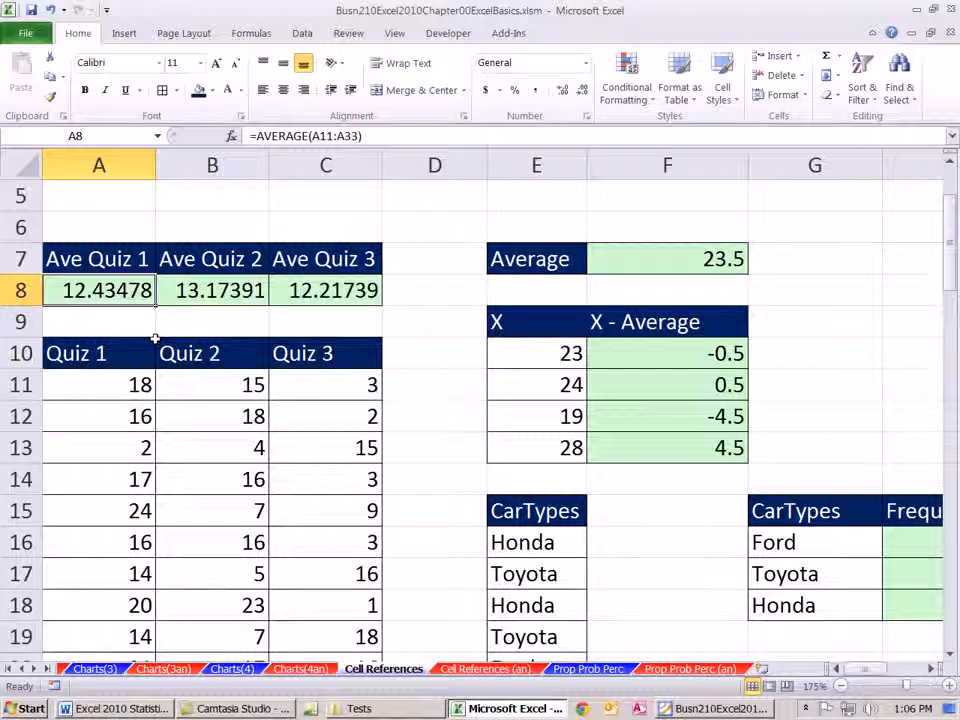